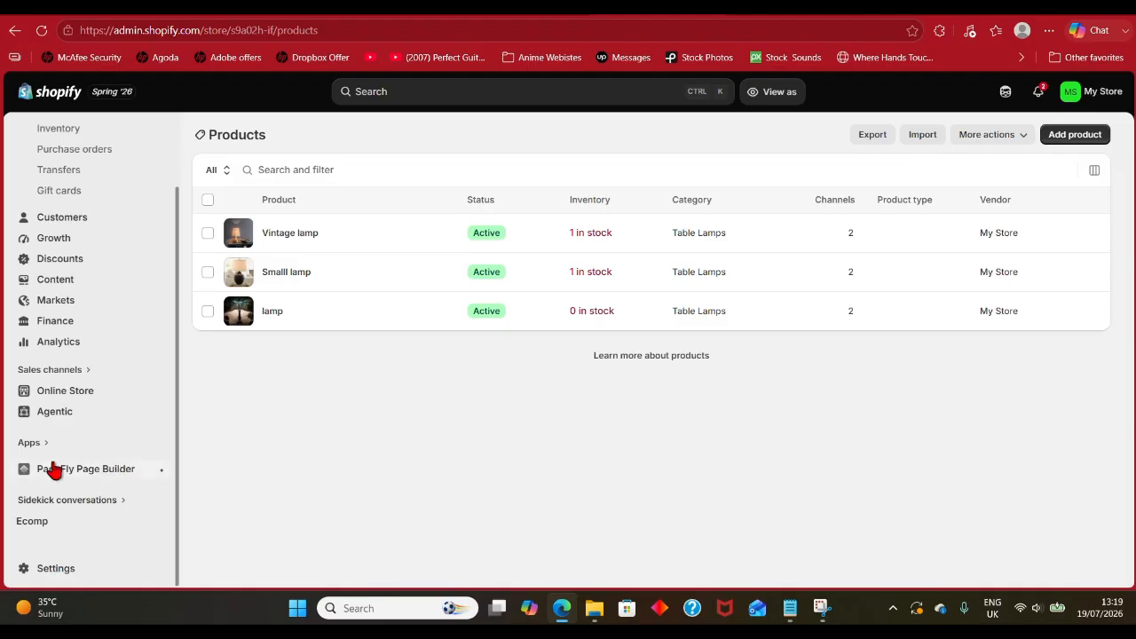
- Look at the Shopify store's apps, switch to Funnelish, and check the Integrations entry among its account settings
click(29, 449)
click(354, 149)
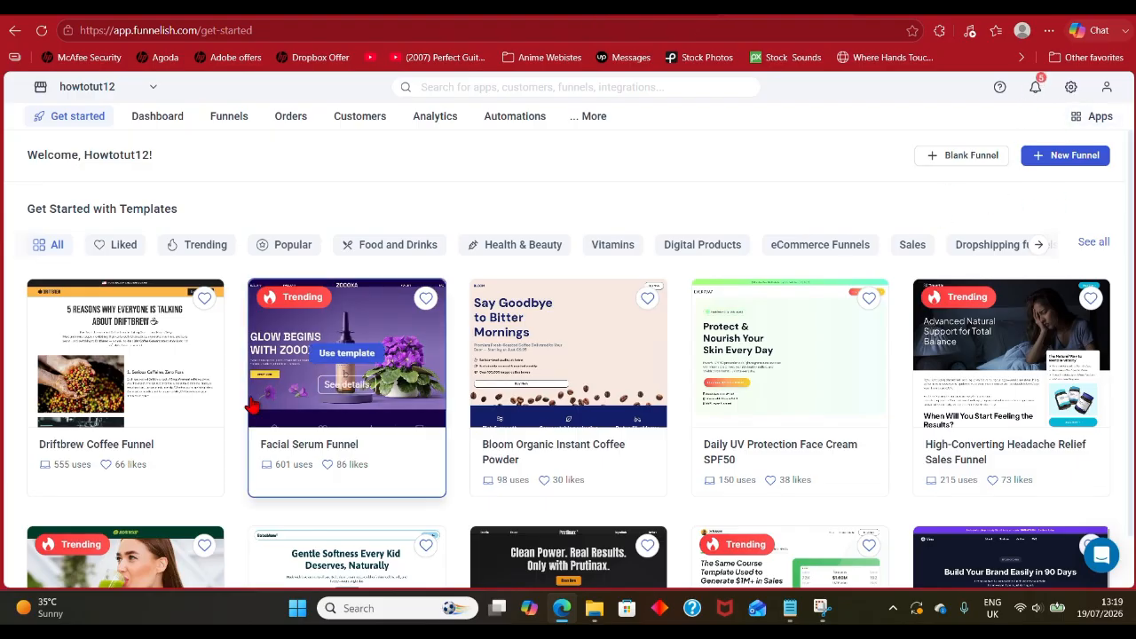
click(1070, 89)
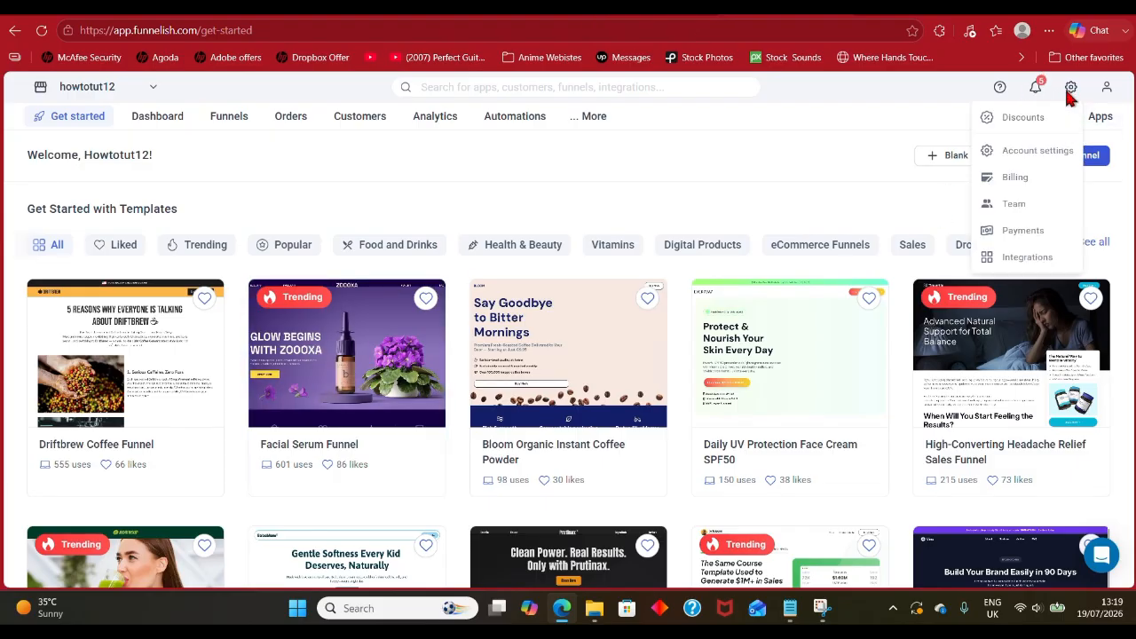
click(1035, 259)
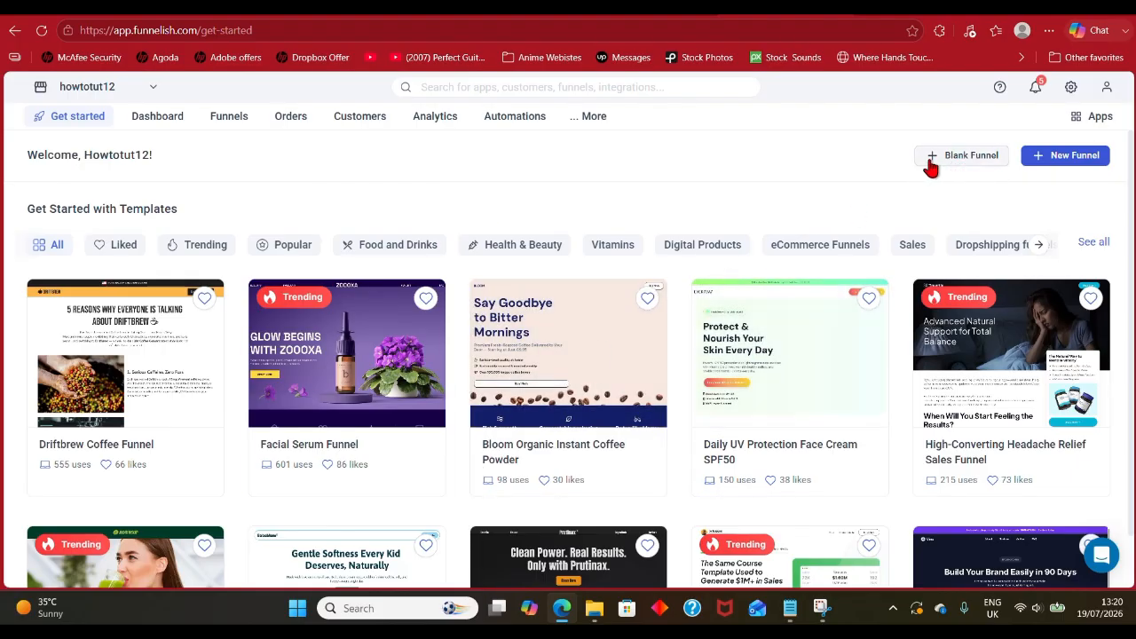
- Create a new funnel from the "Top Air Purifier 2026 – Mindust 25 for Healthier Indoor Air" template
click(1075, 159)
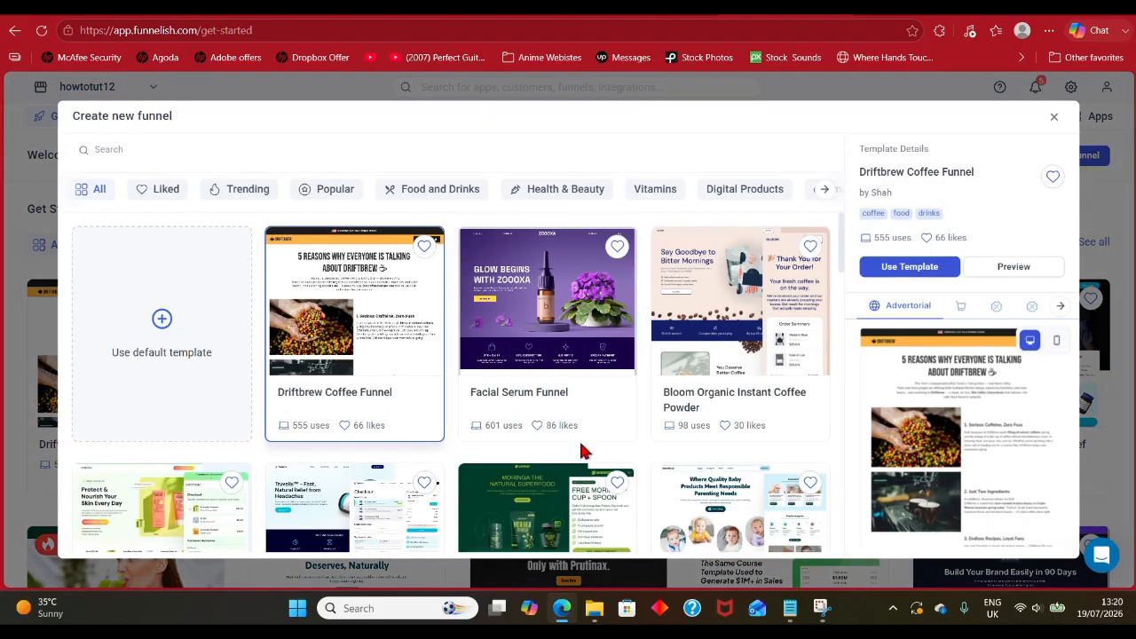
scroll(583, 448, down, 3)
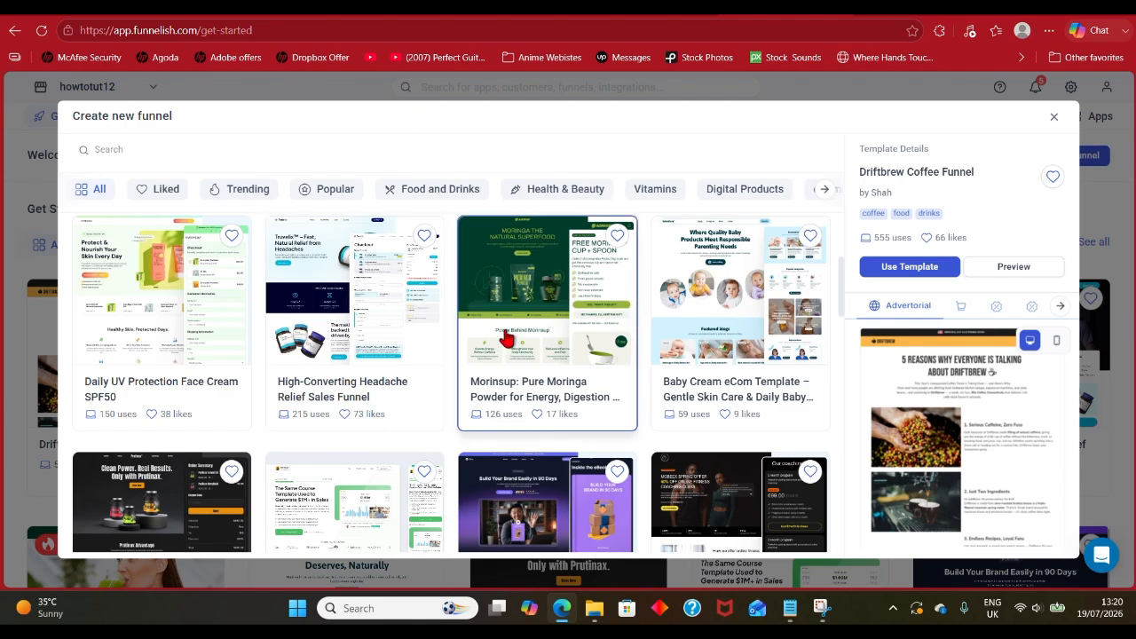
scroll(660, 326, down, 3)
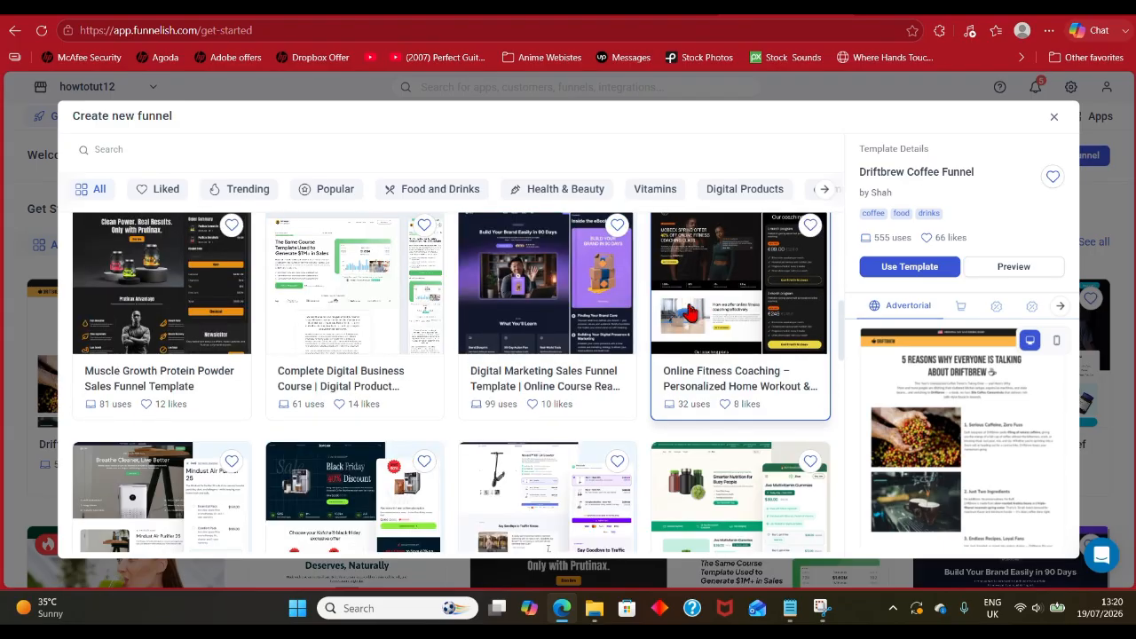
click(133, 487)
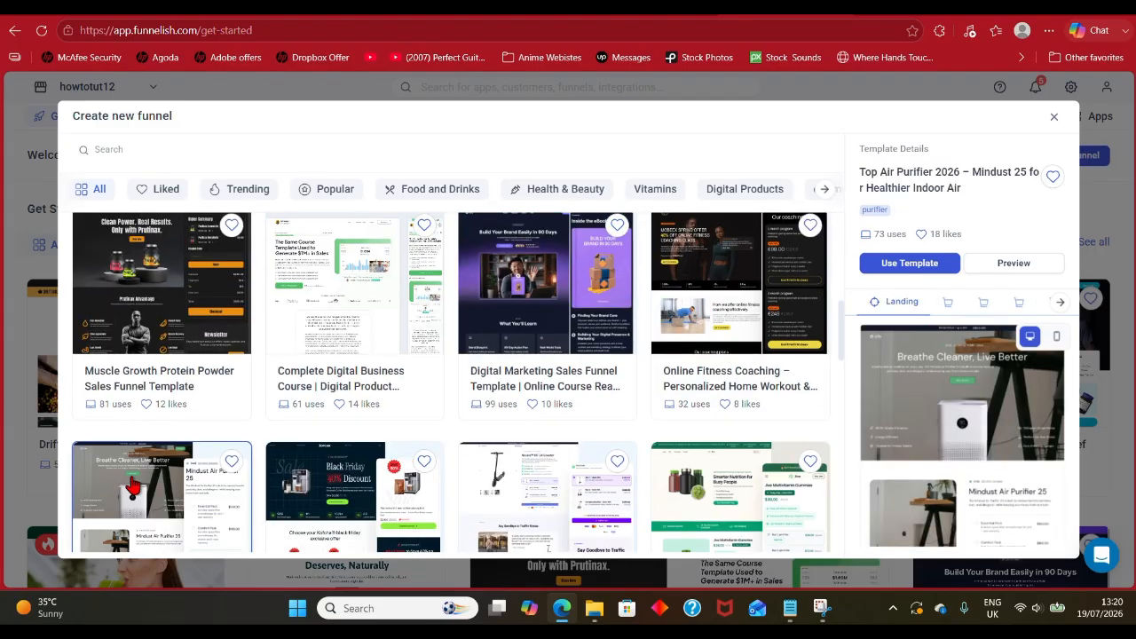
click(919, 259)
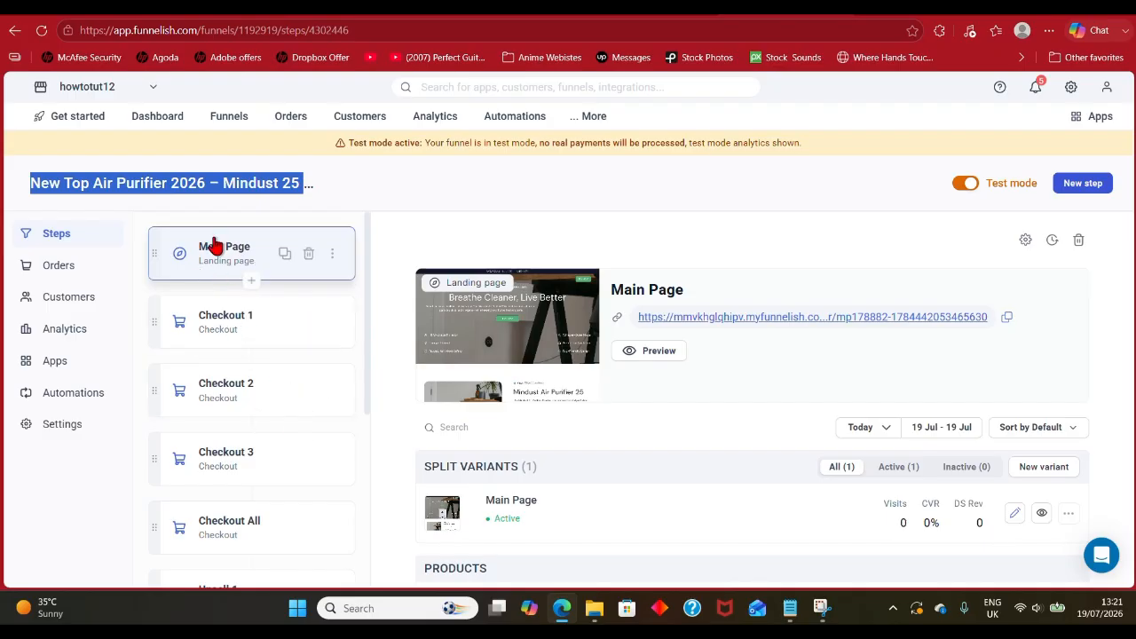
- Preview the funnel's Main Page and examine its landing page sections from the hero banner down to the frequently asked questions
scroll(545, 446, down, 2)
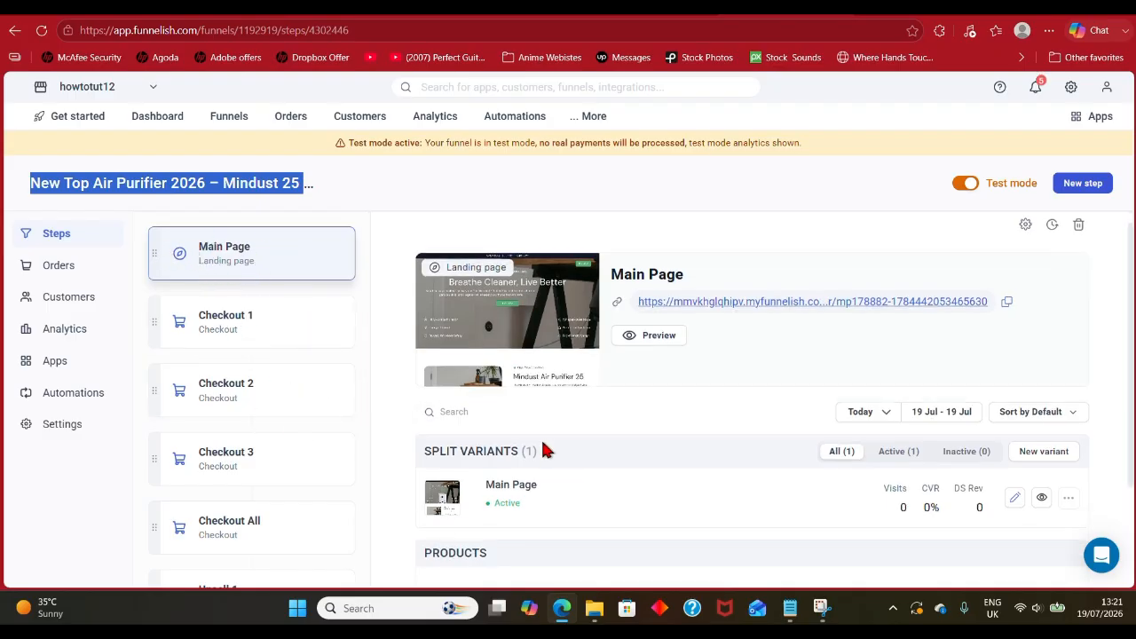
scroll(545, 450, up, 2)
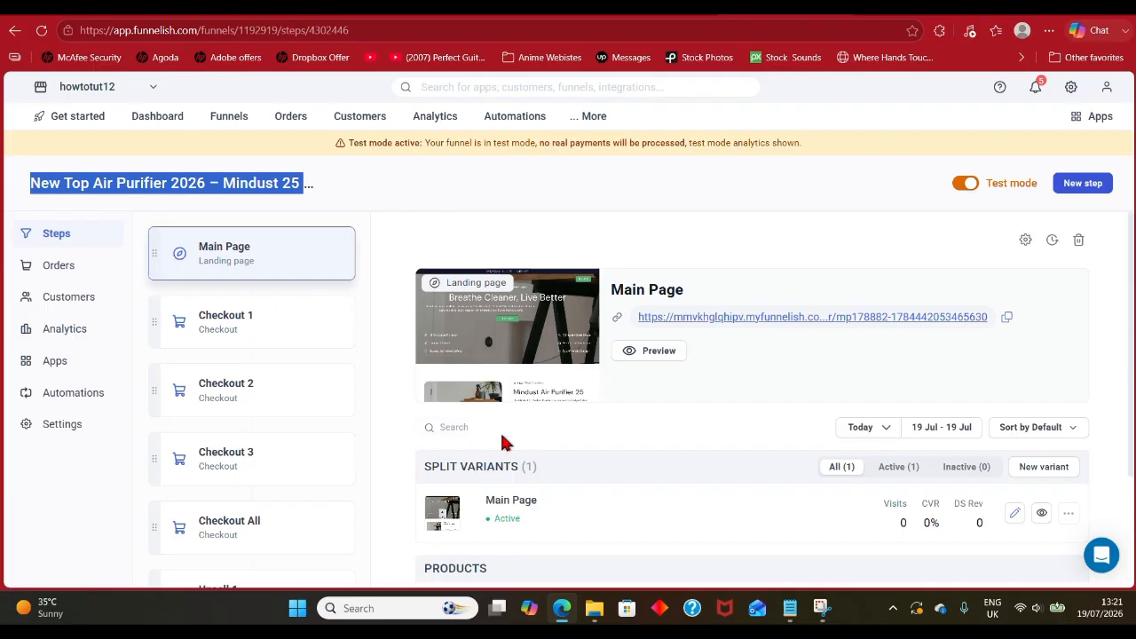
click(630, 352)
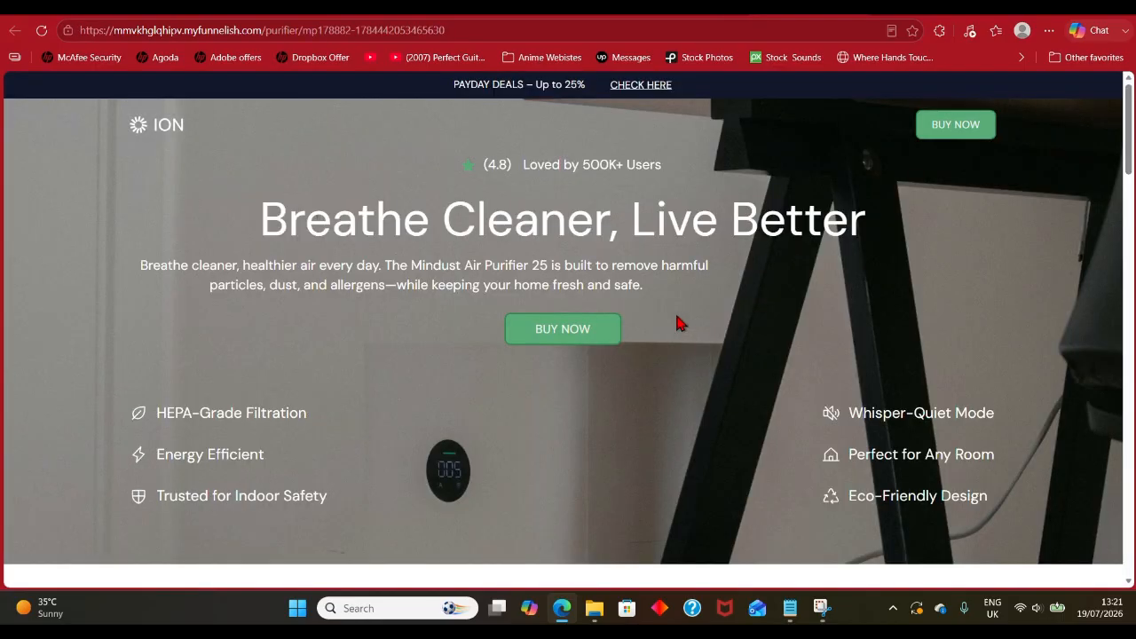
scroll(680, 322, down, 5)
scroll(675, 323, down, 5)
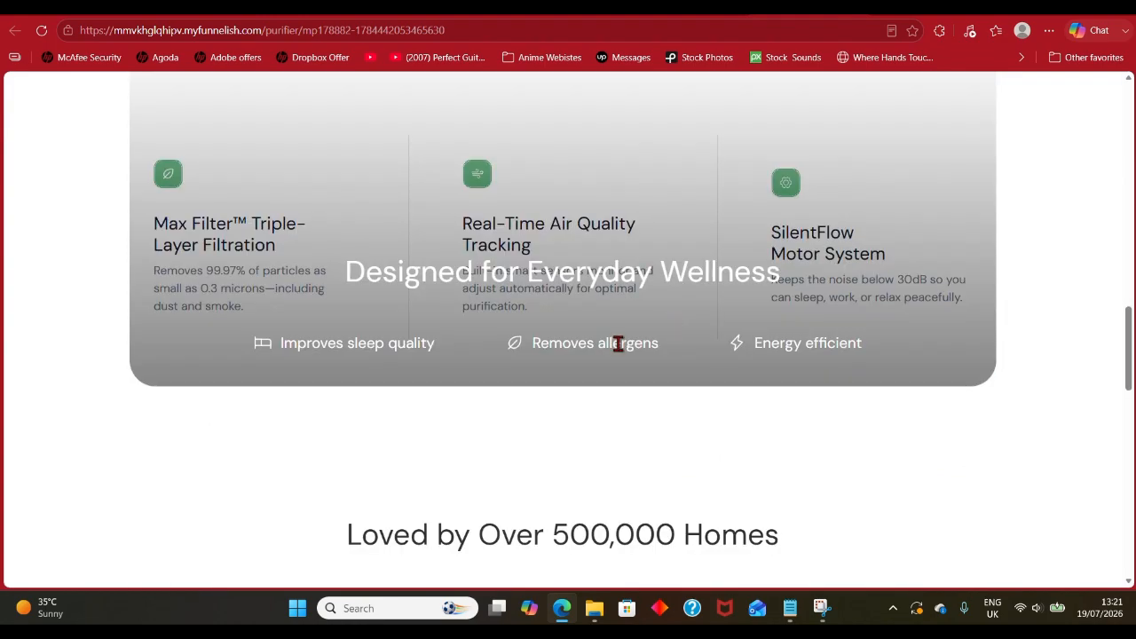
scroll(619, 344, down, 10)
scroll(660, 322, up, 1)
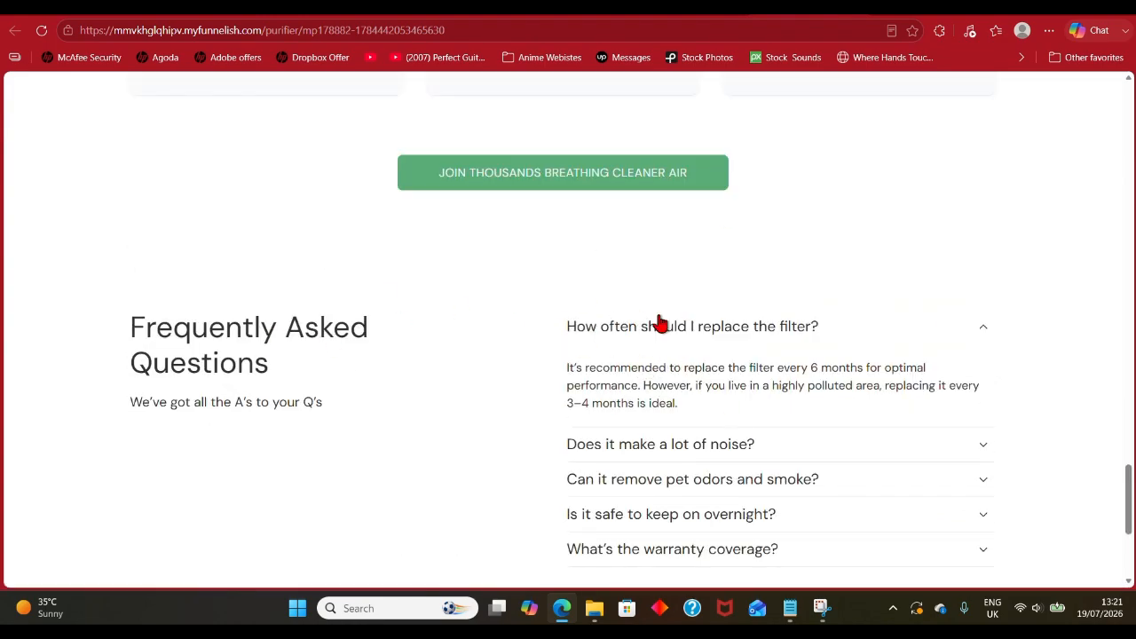
scroll(684, 380, down, 4)
scroll(645, 257, up, 5)
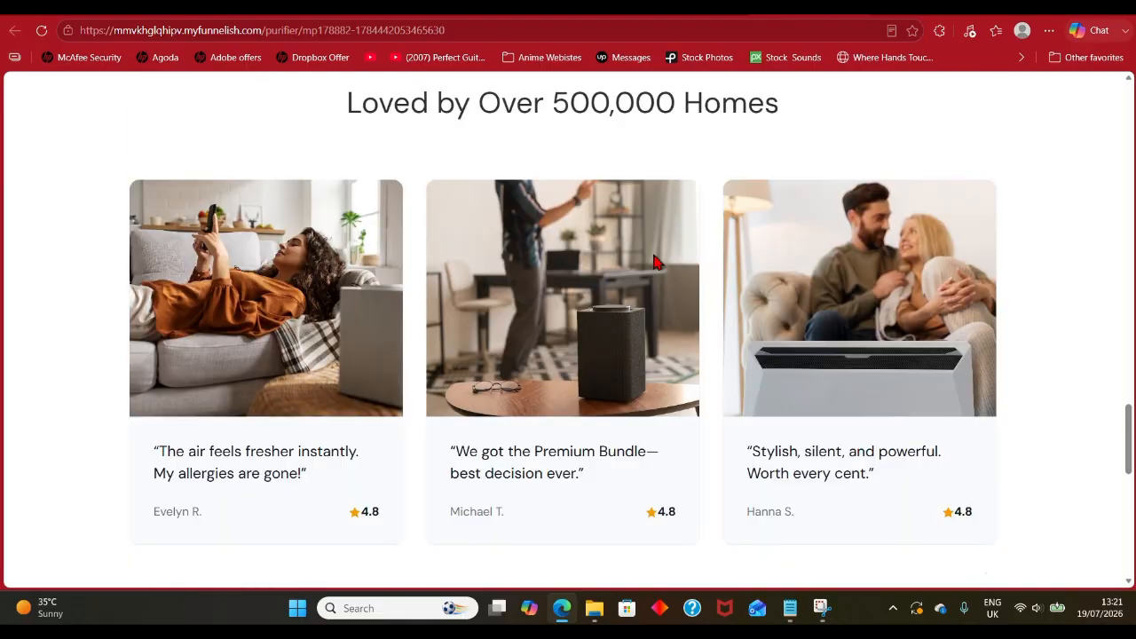
scroll(654, 255, up, 10)
scroll(586, 475, down, 3)
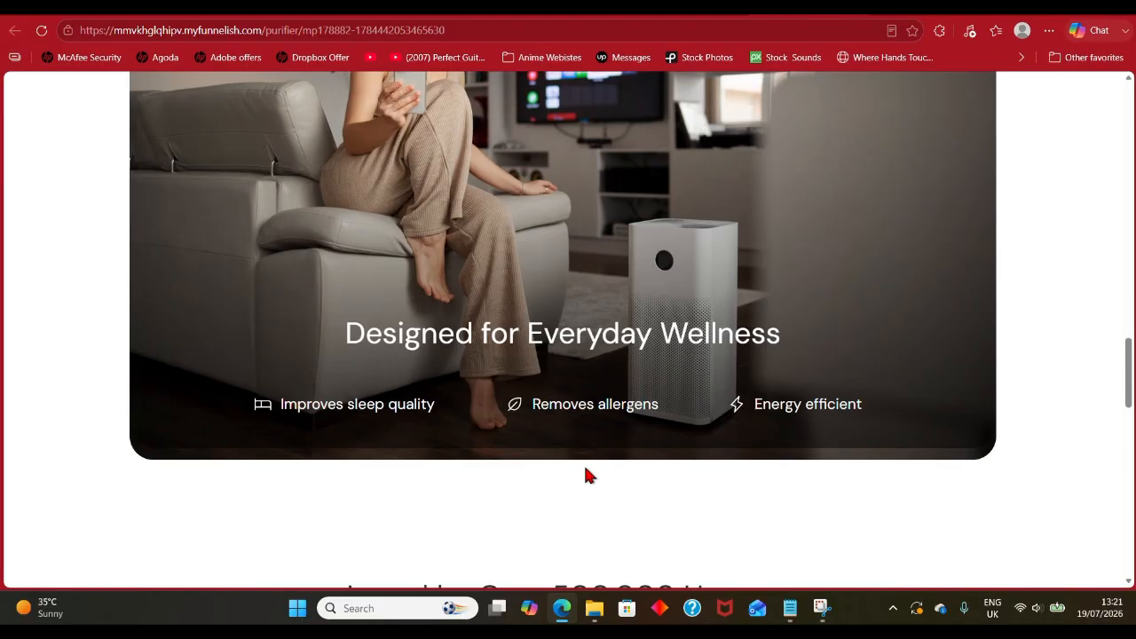
scroll(557, 382, up, 8)
scroll(557, 382, up, 5)
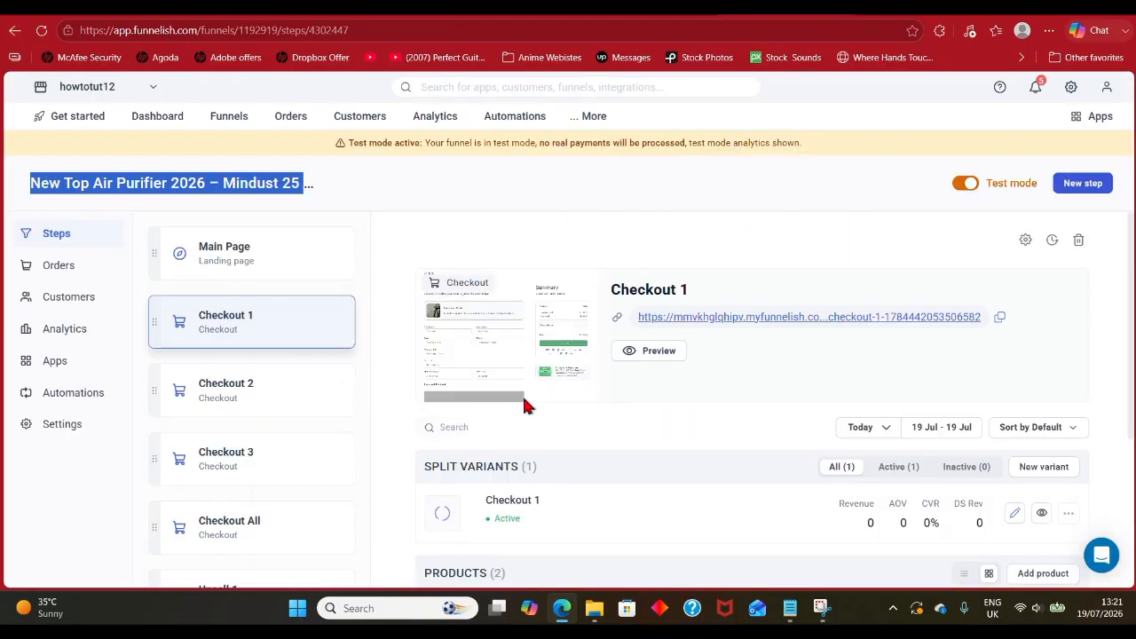
- Review the funnel's Checkout 2, Checkout 3, Checkout All and Upsell 1 steps, and look over the rest of the step list
click(213, 404)
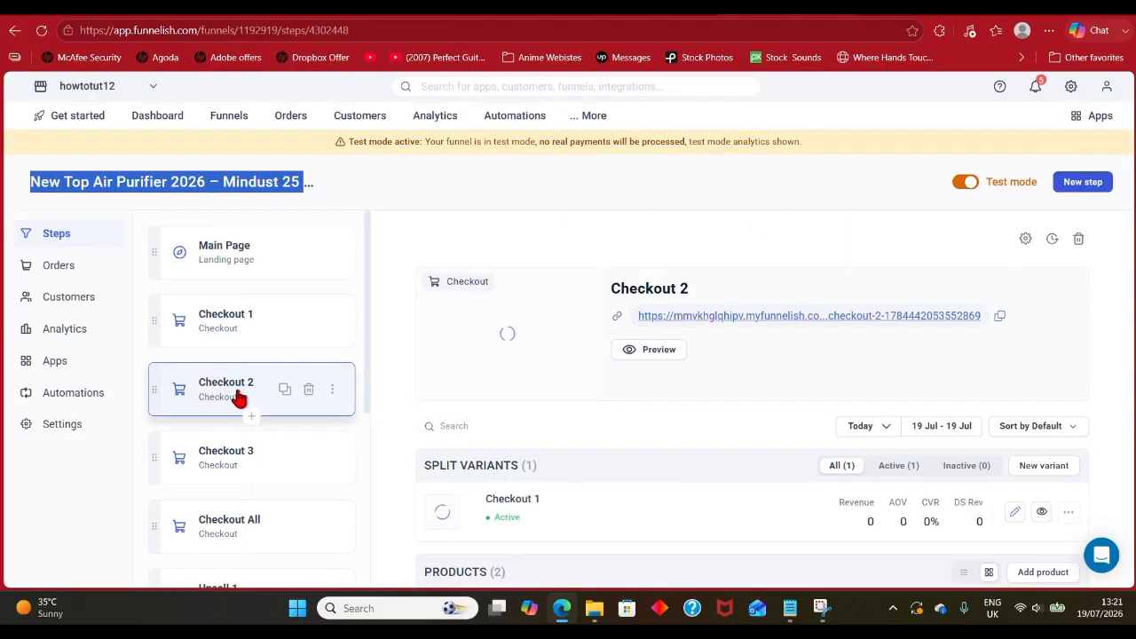
click(240, 469)
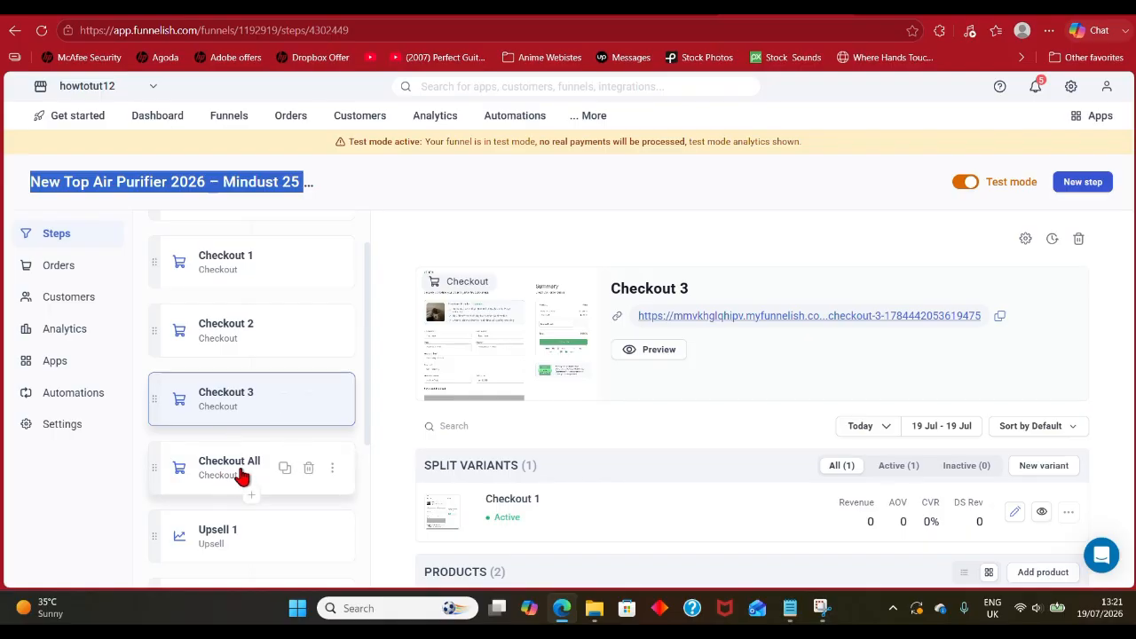
click(219, 480)
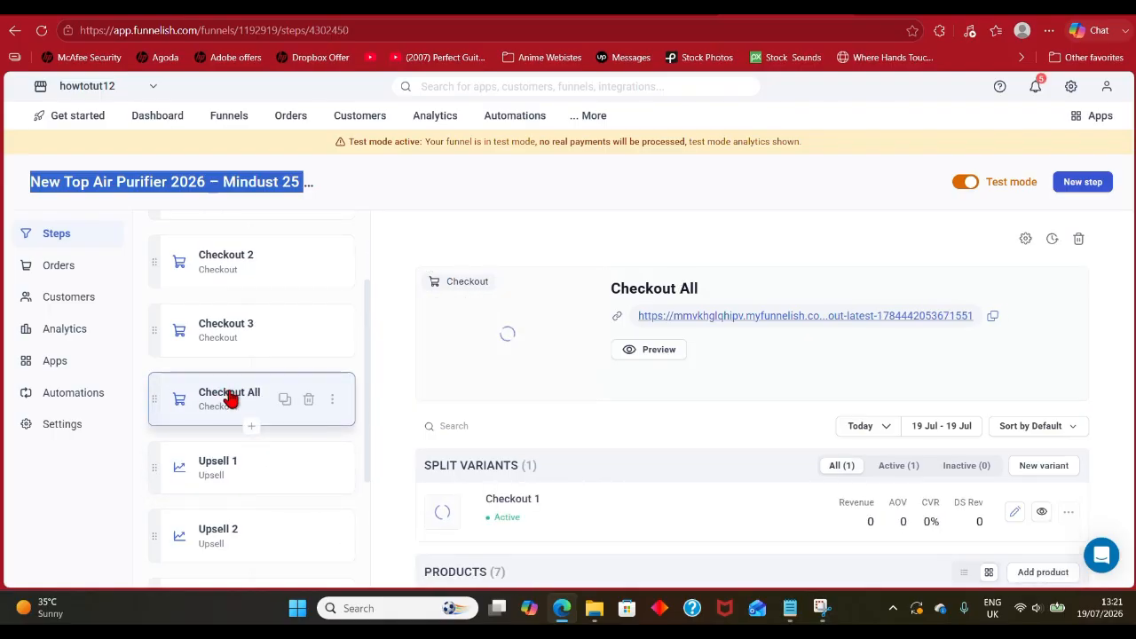
click(216, 473)
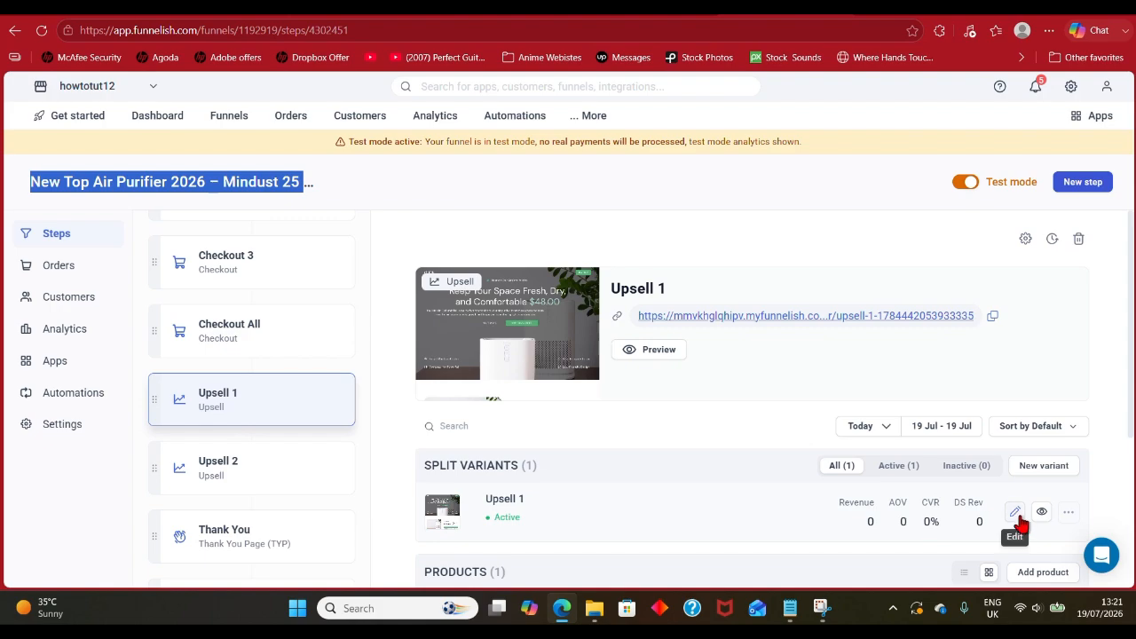
scroll(286, 469, down, 2)
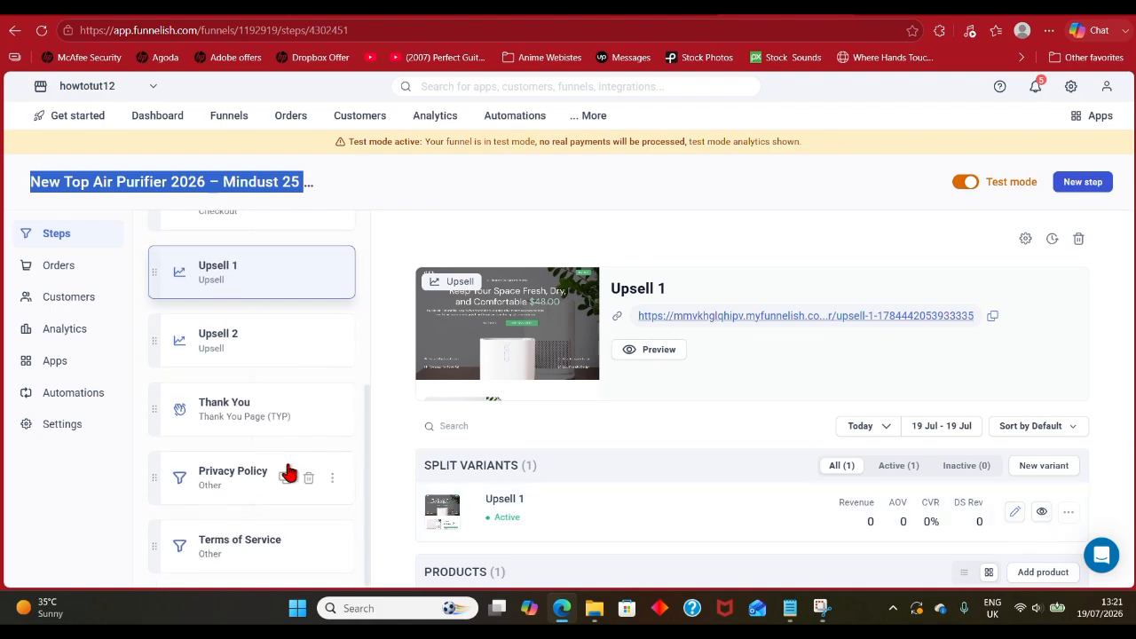
scroll(296, 446, up, 5)
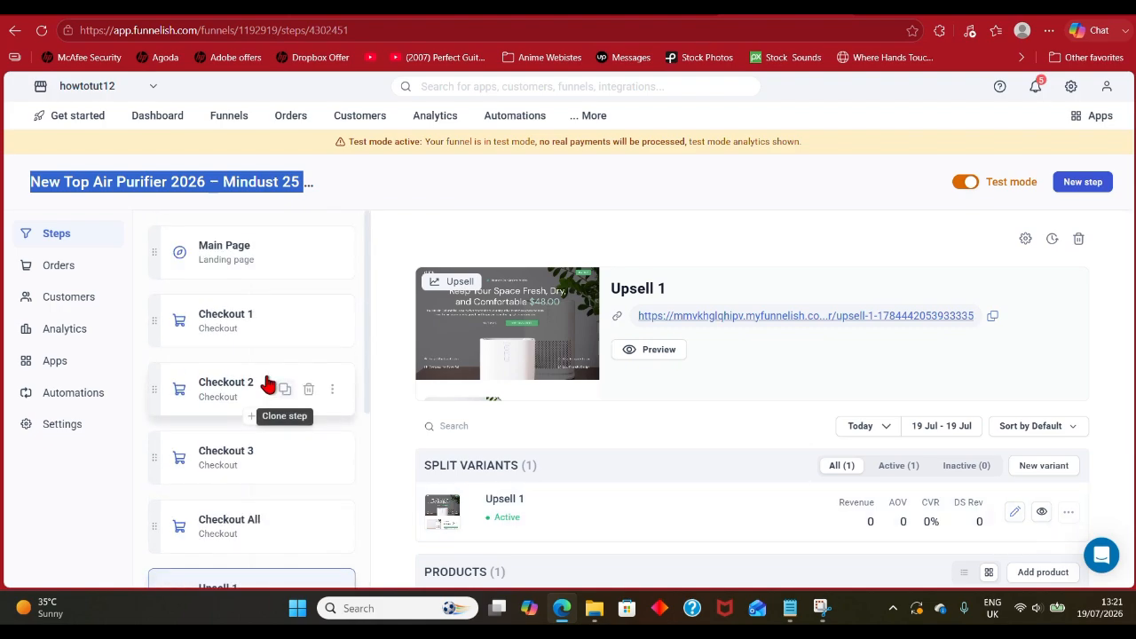
scroll(237, 342, down, 4)
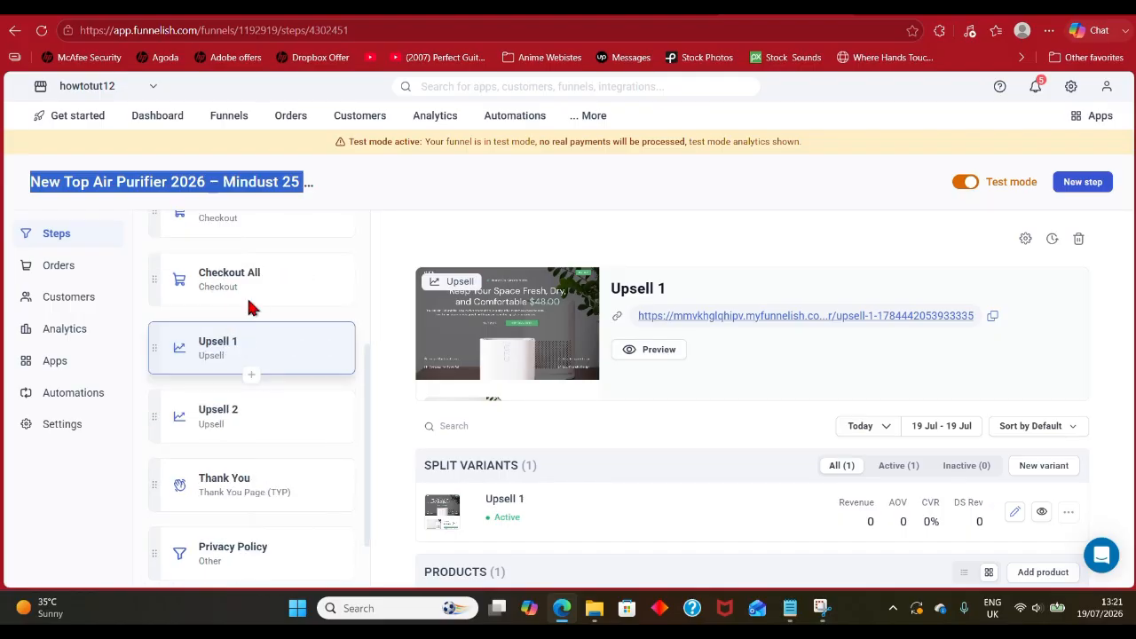
- Open the Main Page landing page in the page editor and select the first BUY NOW button below the product bundles
click(258, 257)
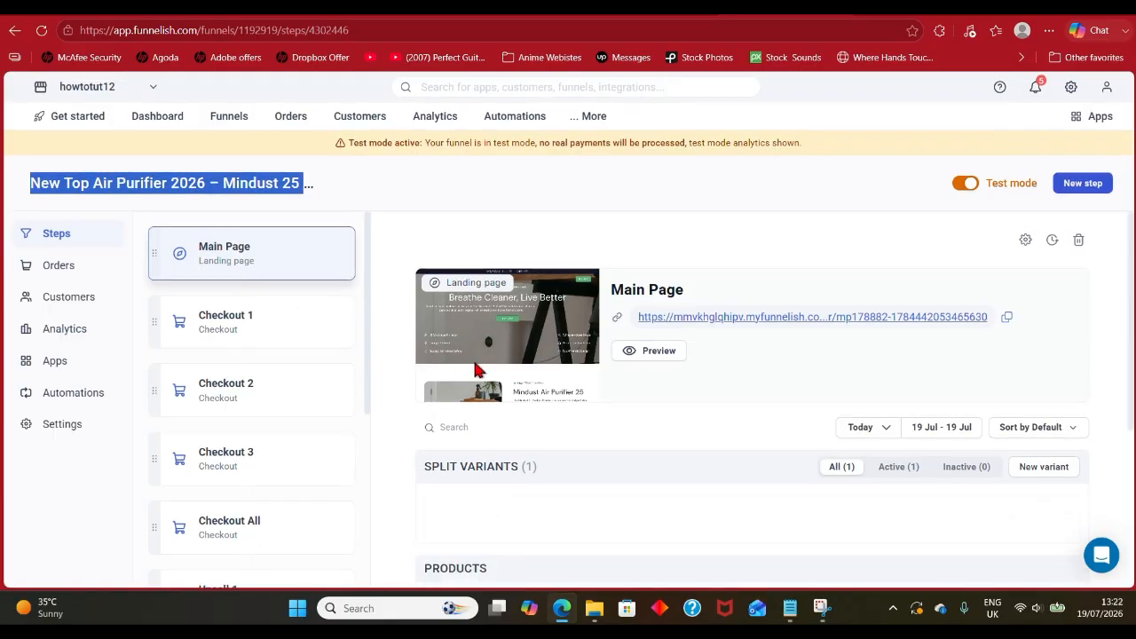
click(1014, 513)
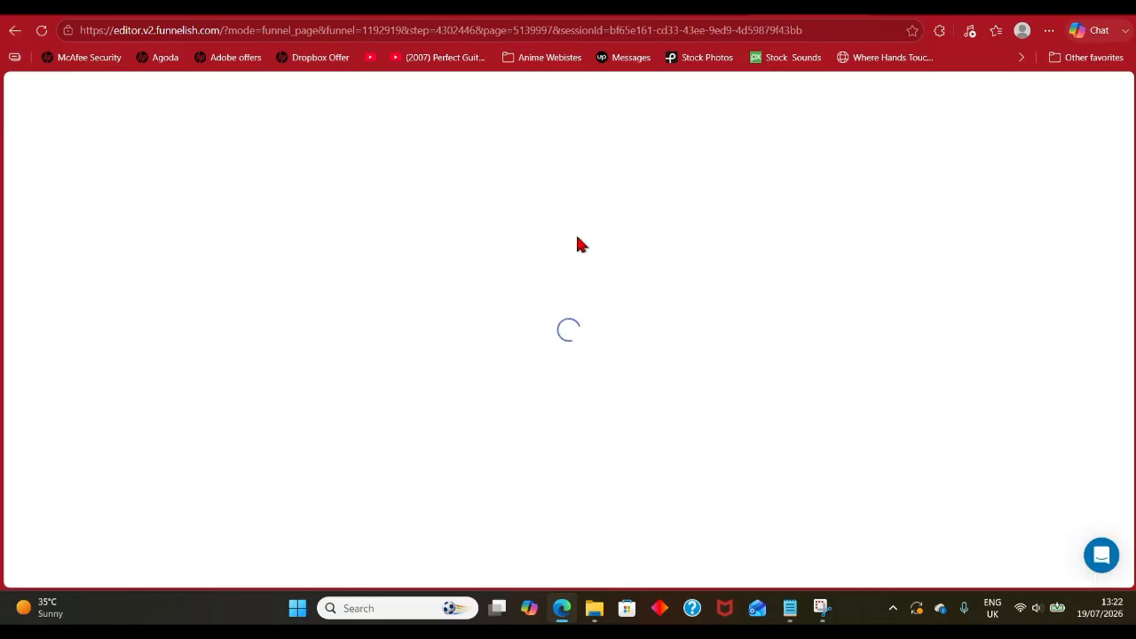
scroll(723, 348, down, 8)
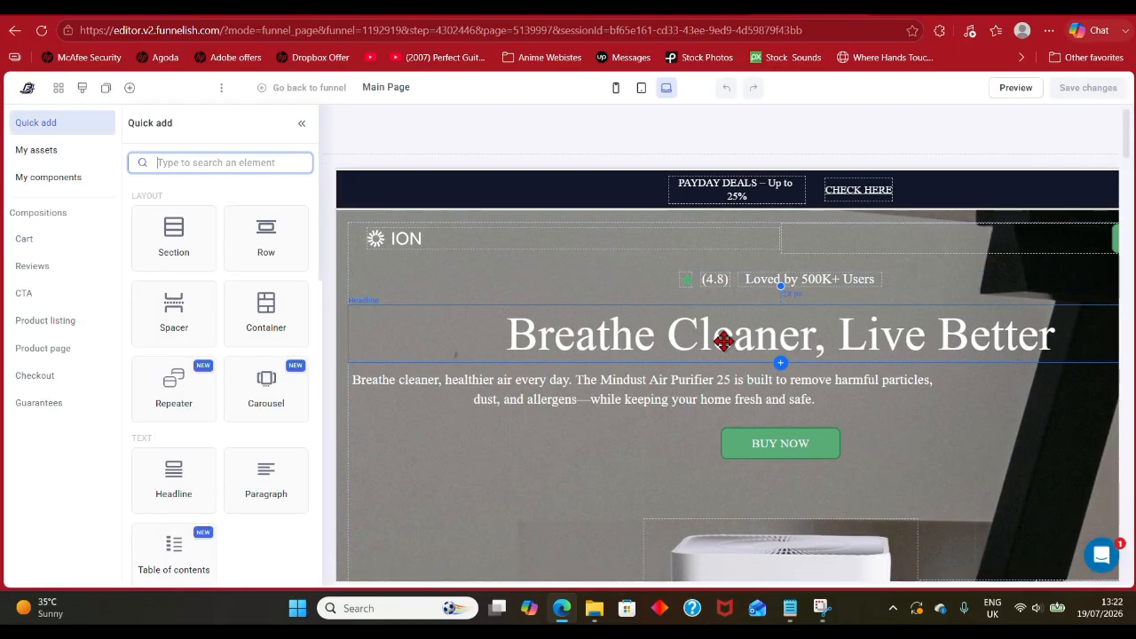
scroll(723, 340, down, 5)
scroll(723, 338, up, 3)
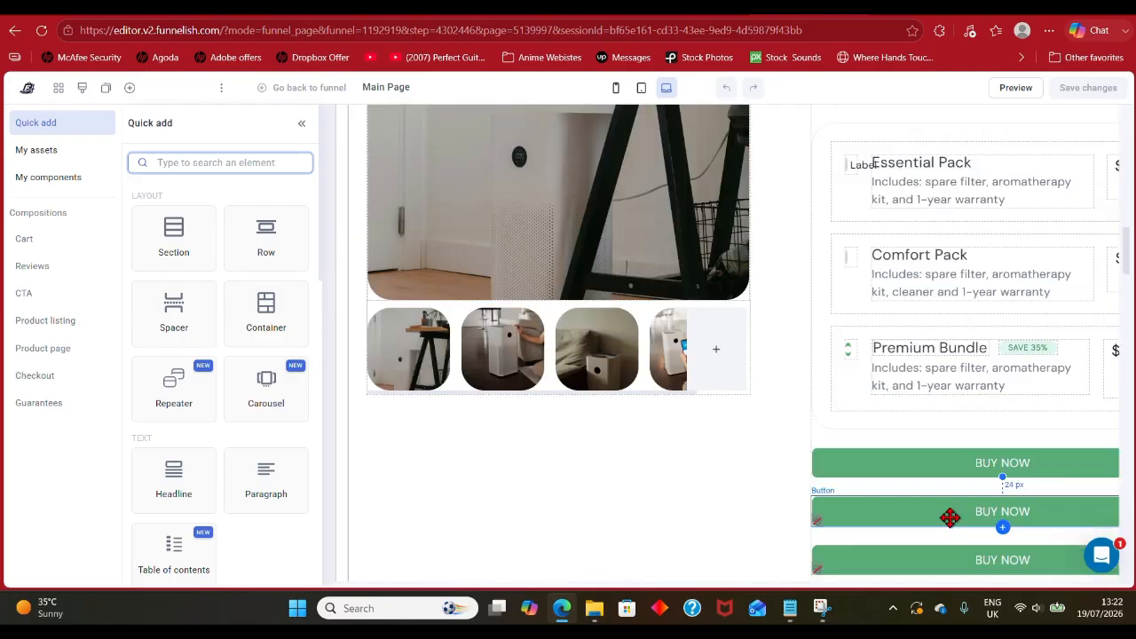
click(958, 464)
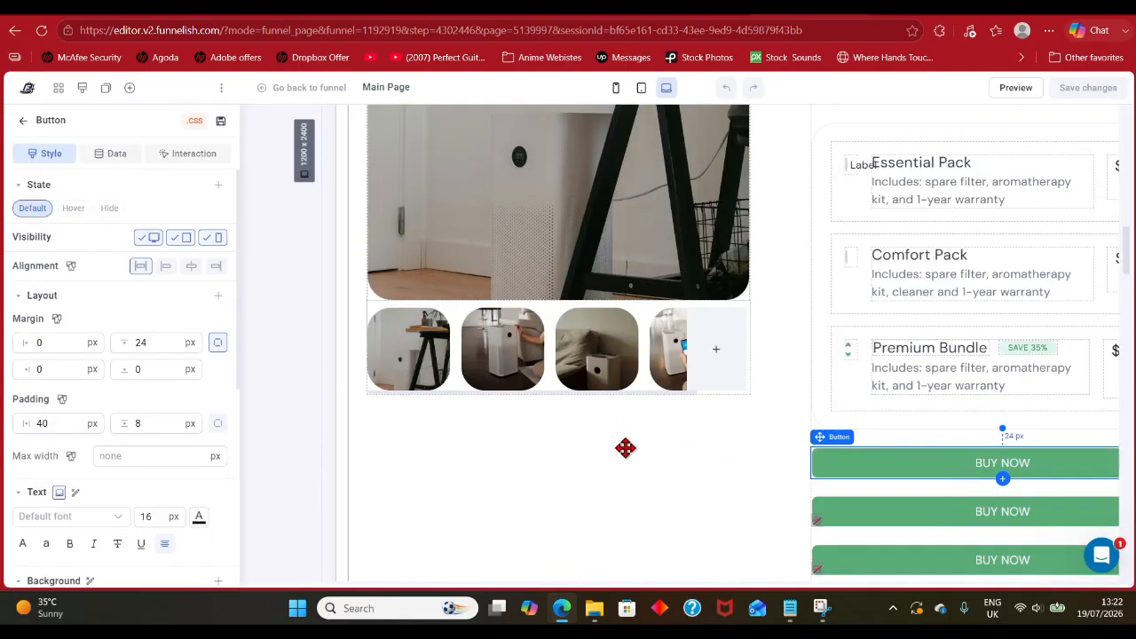
- Preview the Main Page and its Essential Pack checkout, and return to the top of the page in the editor
scroll(609, 364, up, 1)
scroll(609, 364, down, 6)
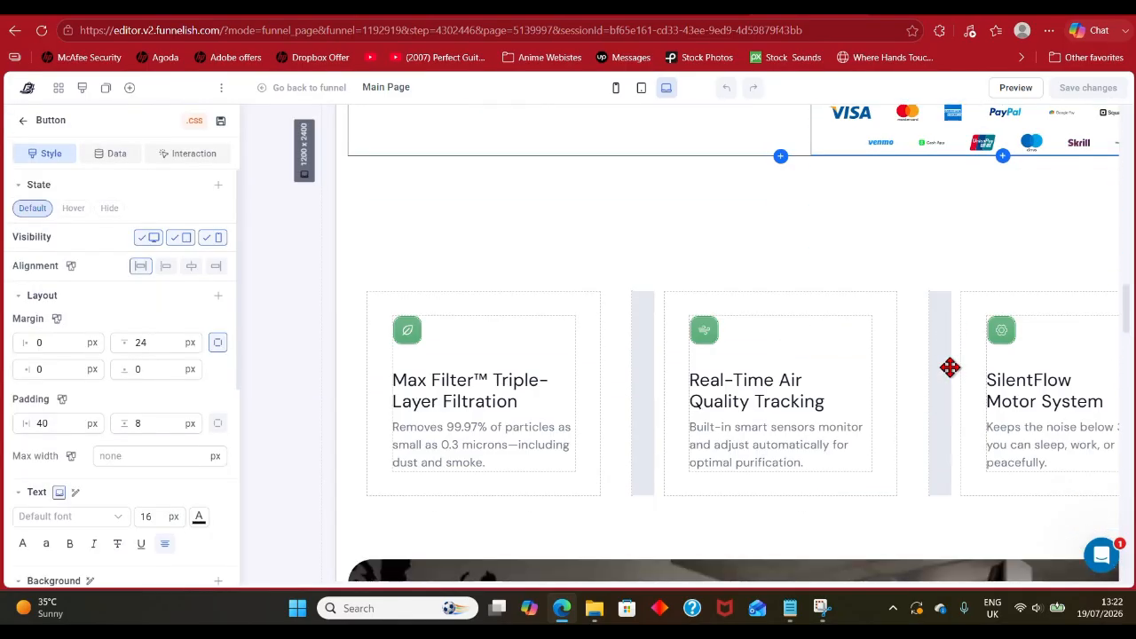
scroll(950, 368, up, 3)
click(1030, 87)
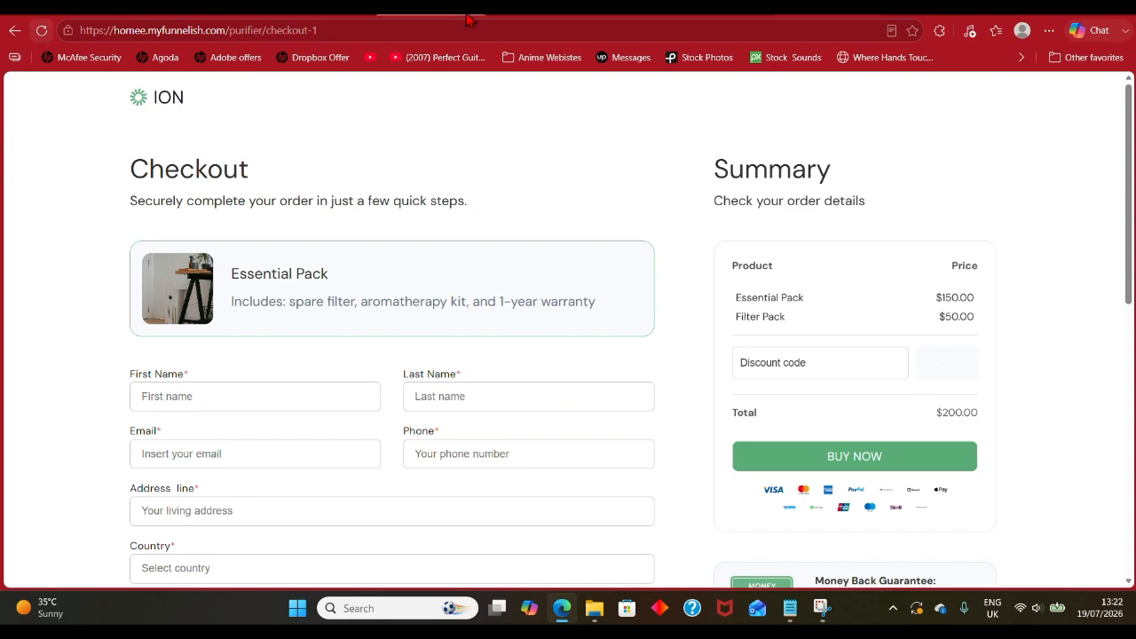
click(717, 7)
scroll(705, 264, up, 10)
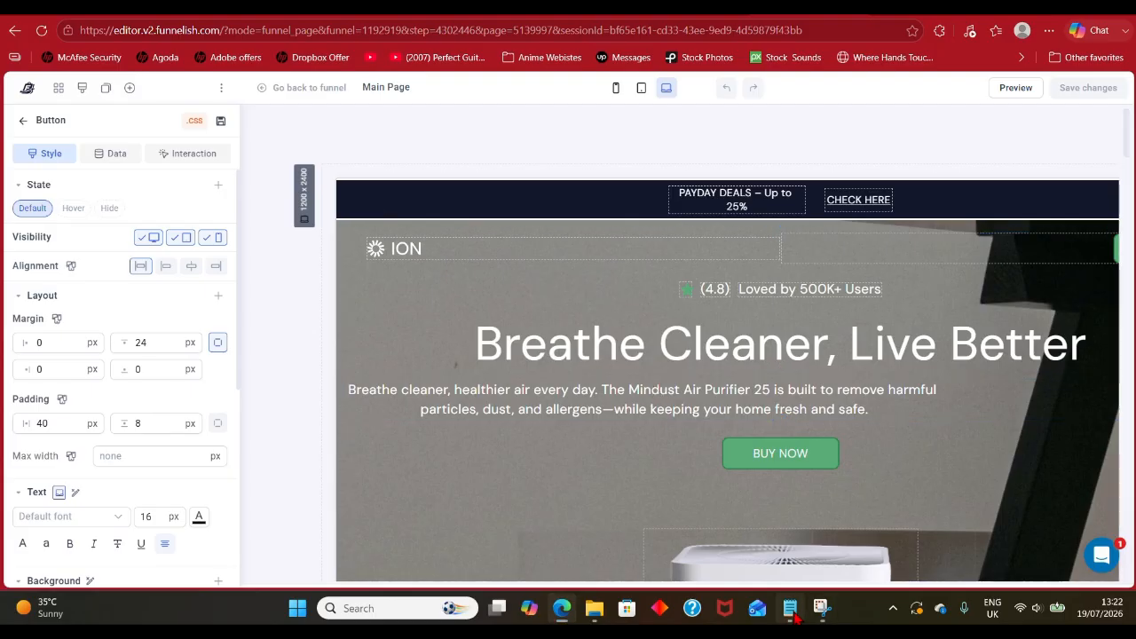
- Open the page-wide properties in place of the button settings and look at the page popup choices
click(23, 122)
click(23, 125)
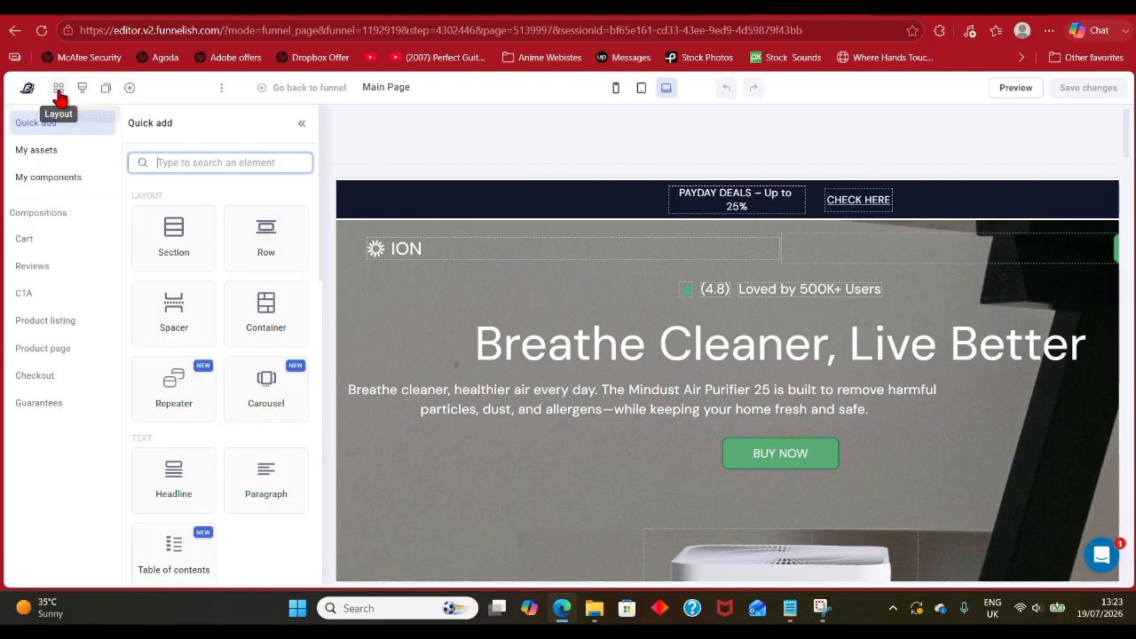
click(81, 89)
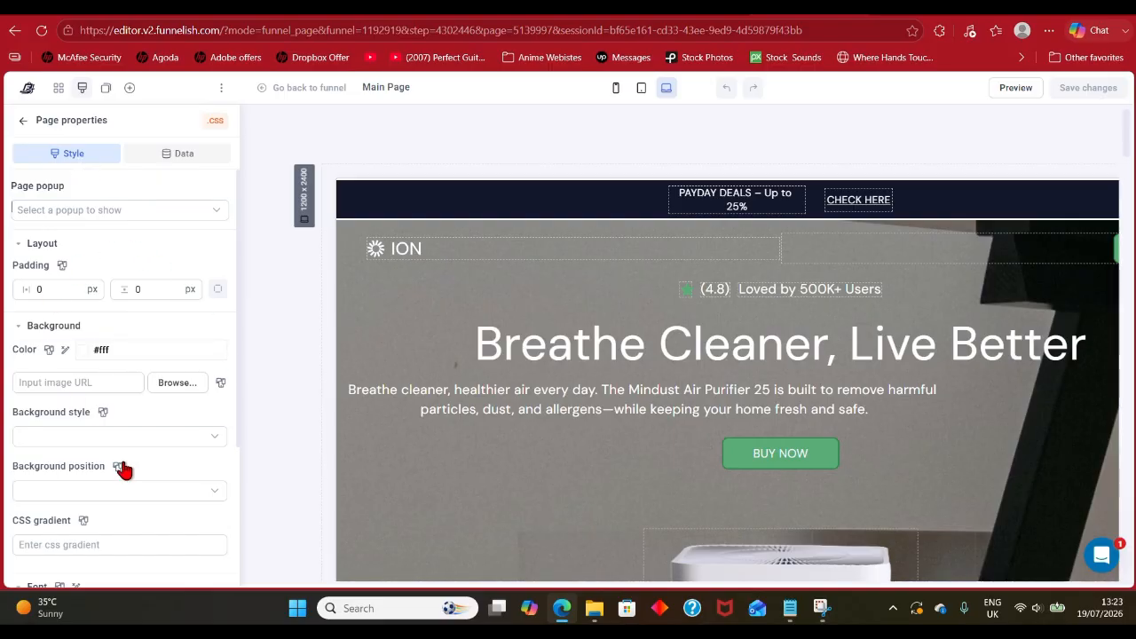
click(89, 211)
click(111, 203)
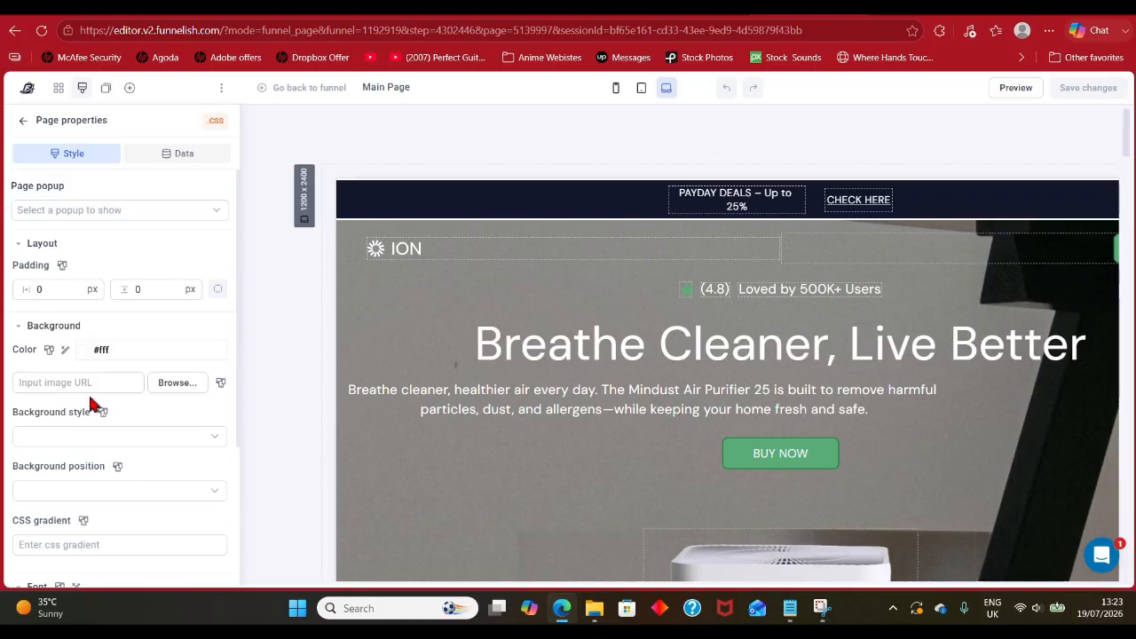
- Set the page background image to the Pexels photo of a yellow bicycle against a brick wall
click(59, 383)
click(175, 382)
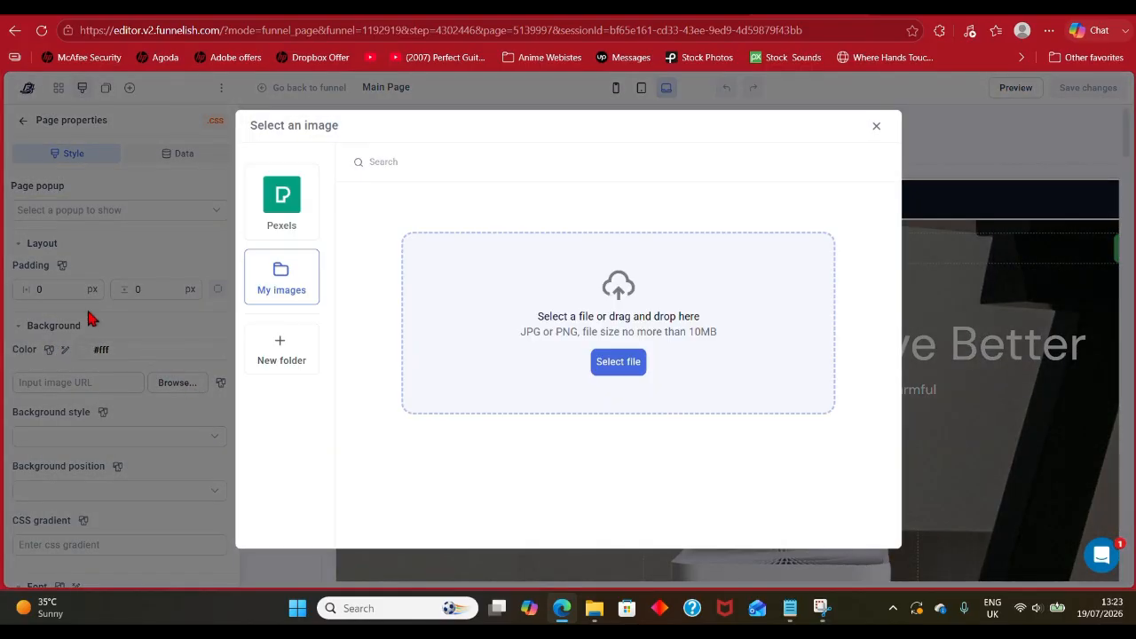
click(275, 348)
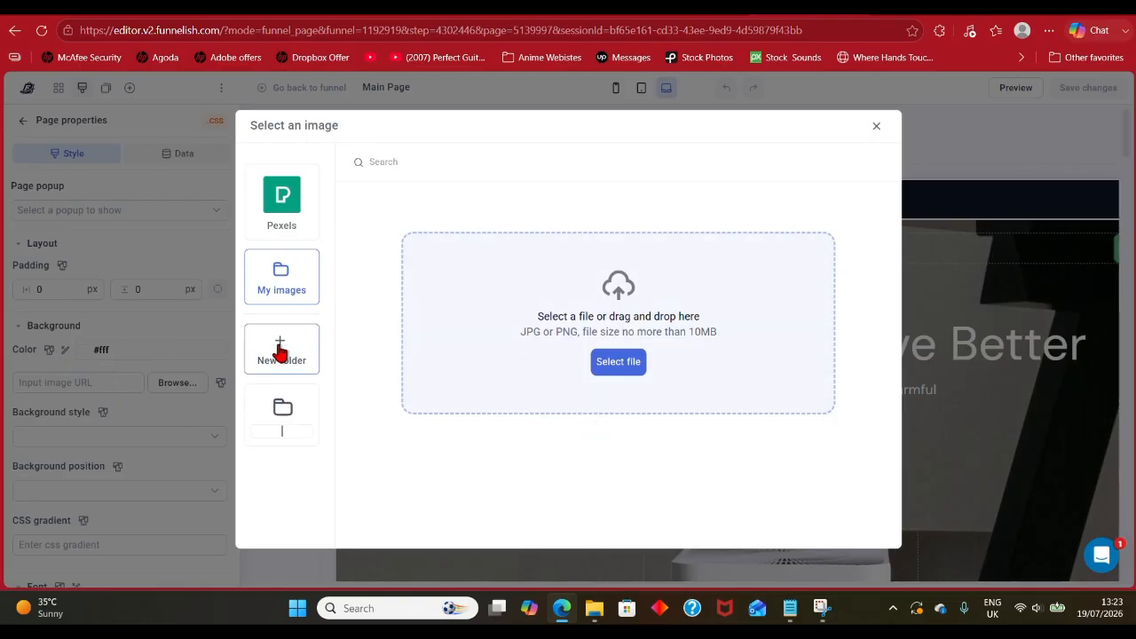
click(295, 282)
click(282, 199)
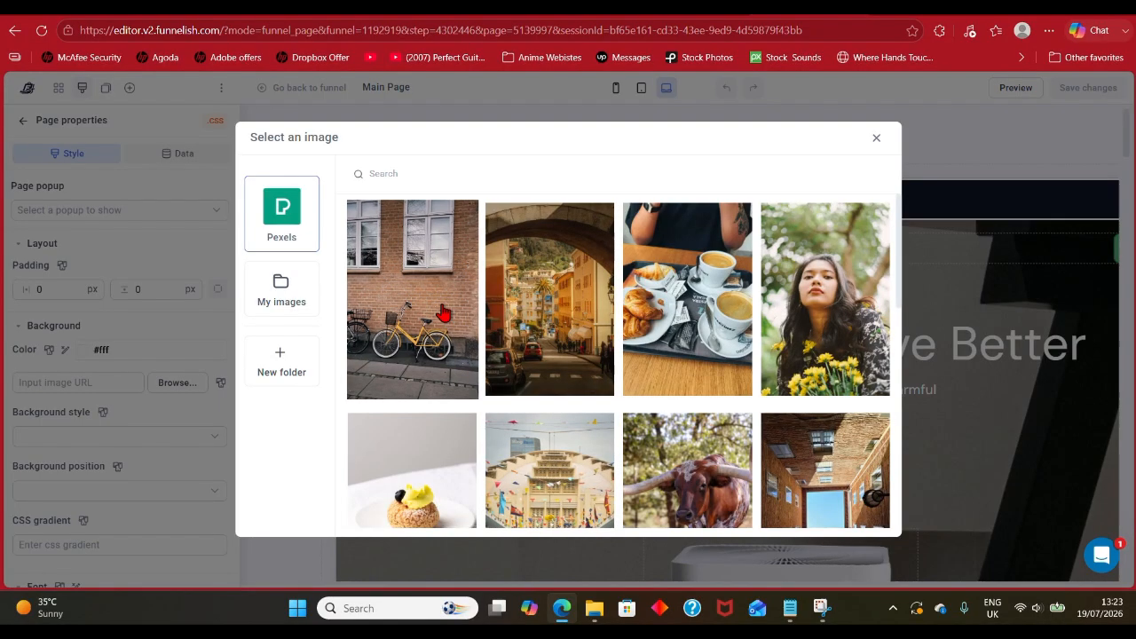
click(446, 315)
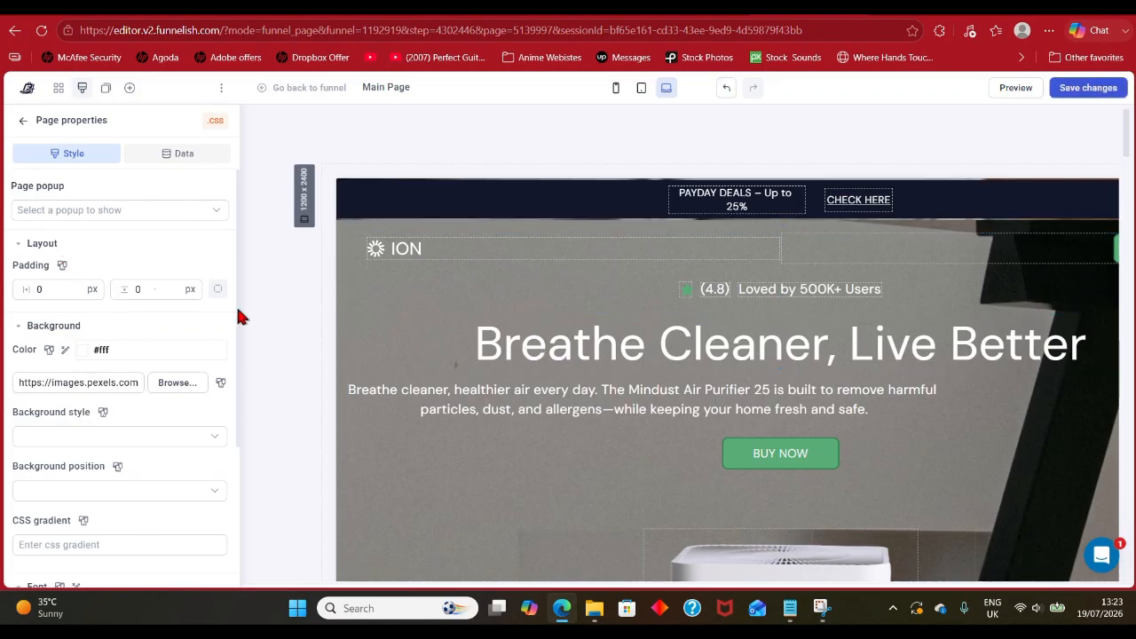
- Check the background photo behind the product section, and undo the page background image change
scroll(429, 363, down, 10)
scroll(440, 370, up, 3)
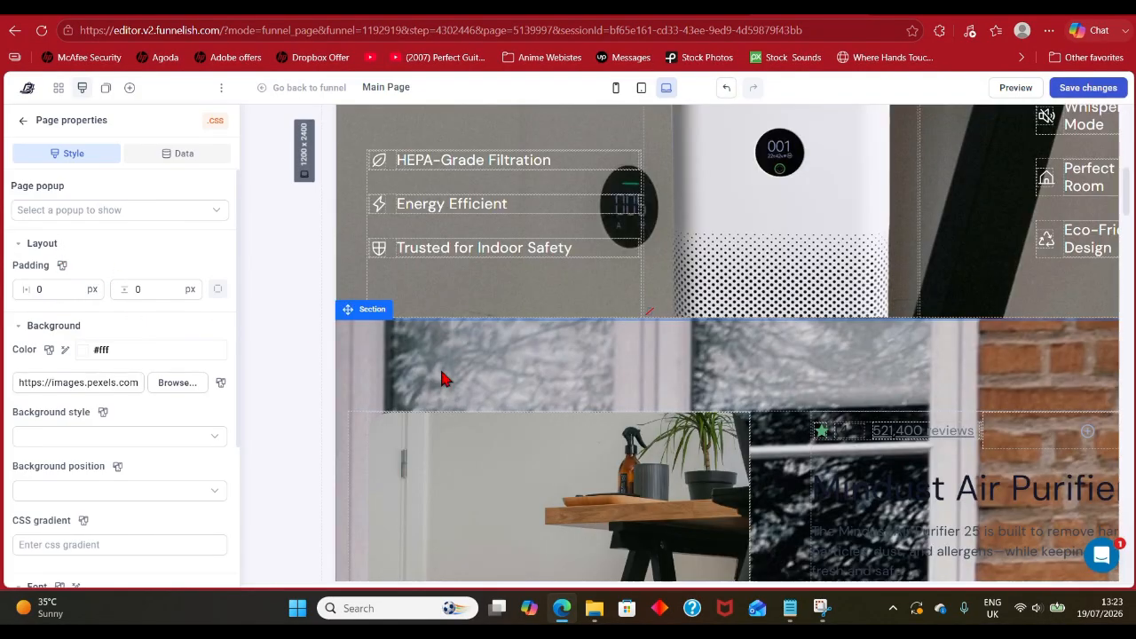
scroll(441, 377, down, 3)
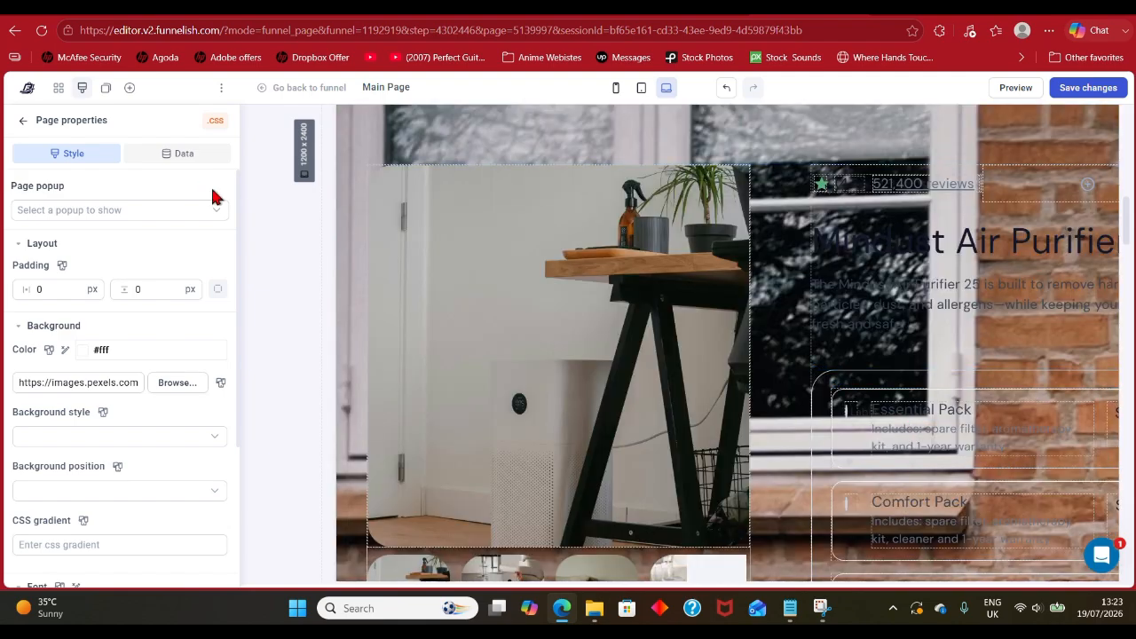
scroll(568, 213, up, 6)
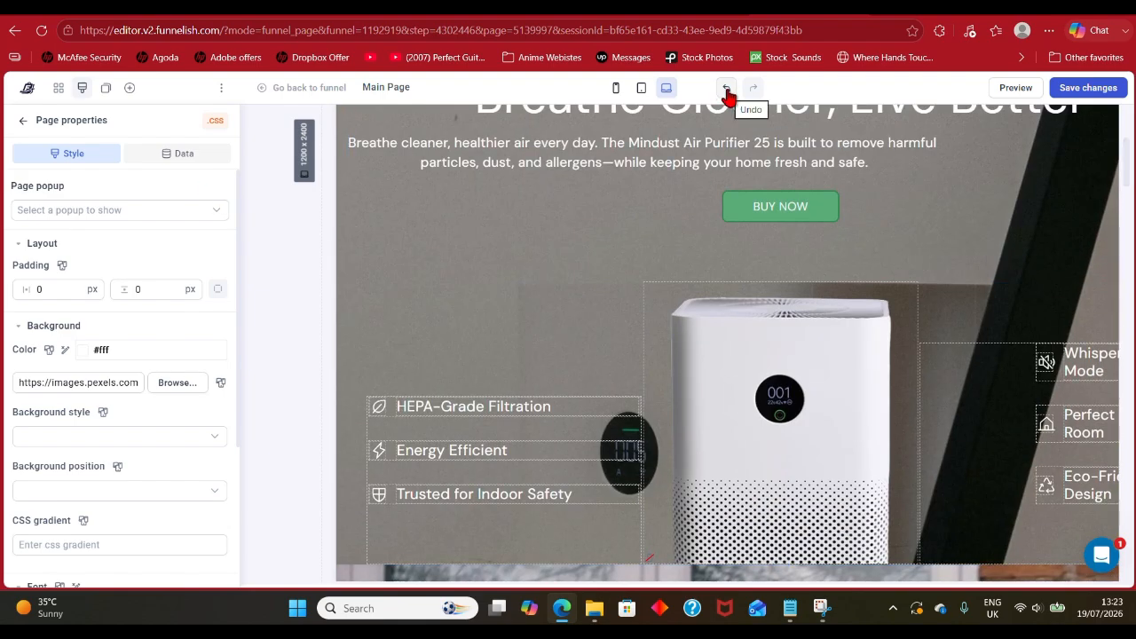
click(729, 93)
scroll(743, 177, down, 7)
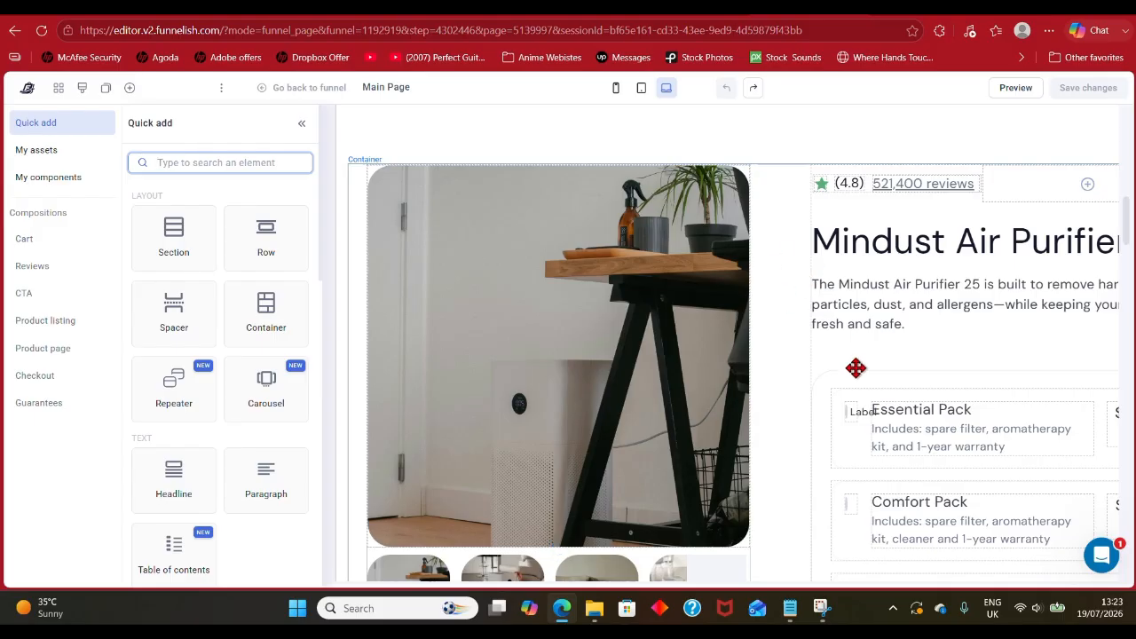
scroll(855, 362, up, 7)
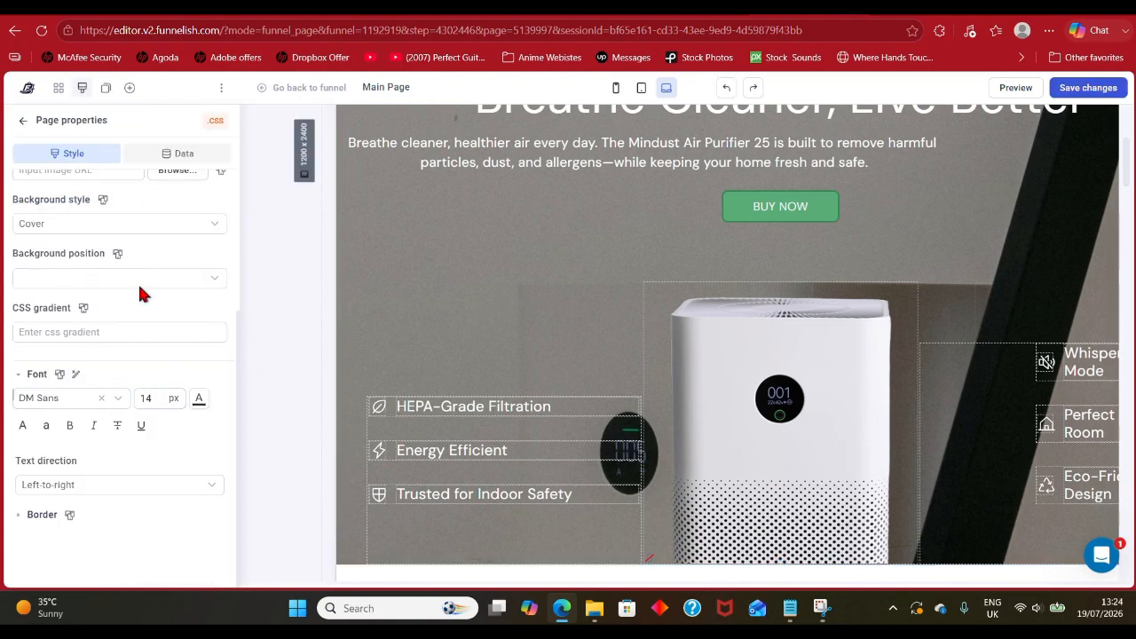
- Try Roboto as the page font, and set it to Open Sans
click(115, 400)
click(47, 476)
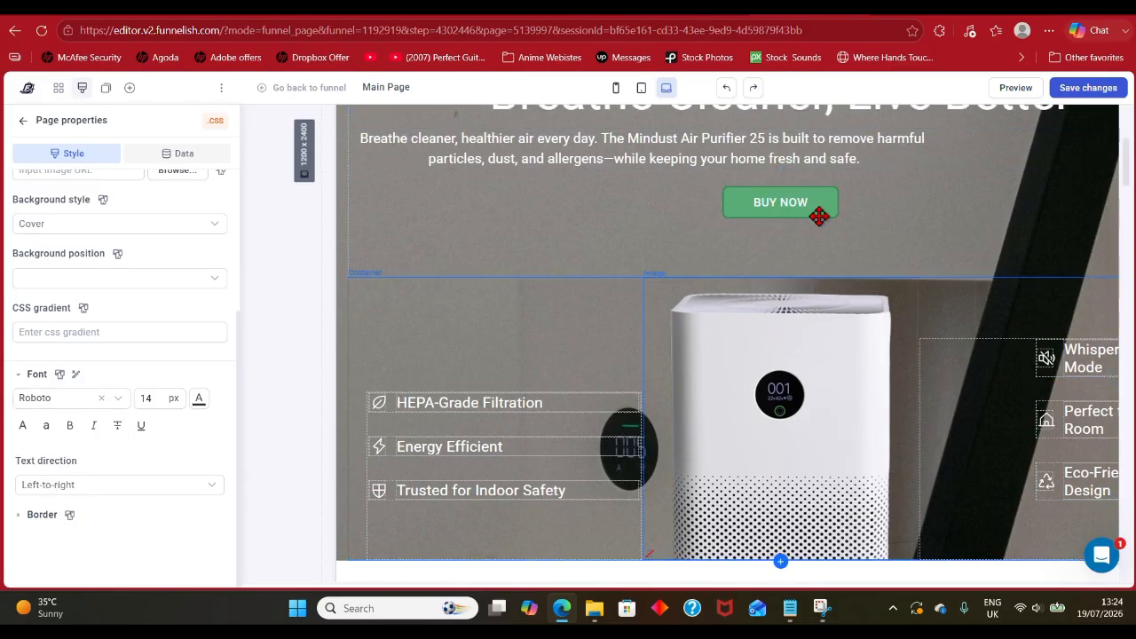
click(115, 400)
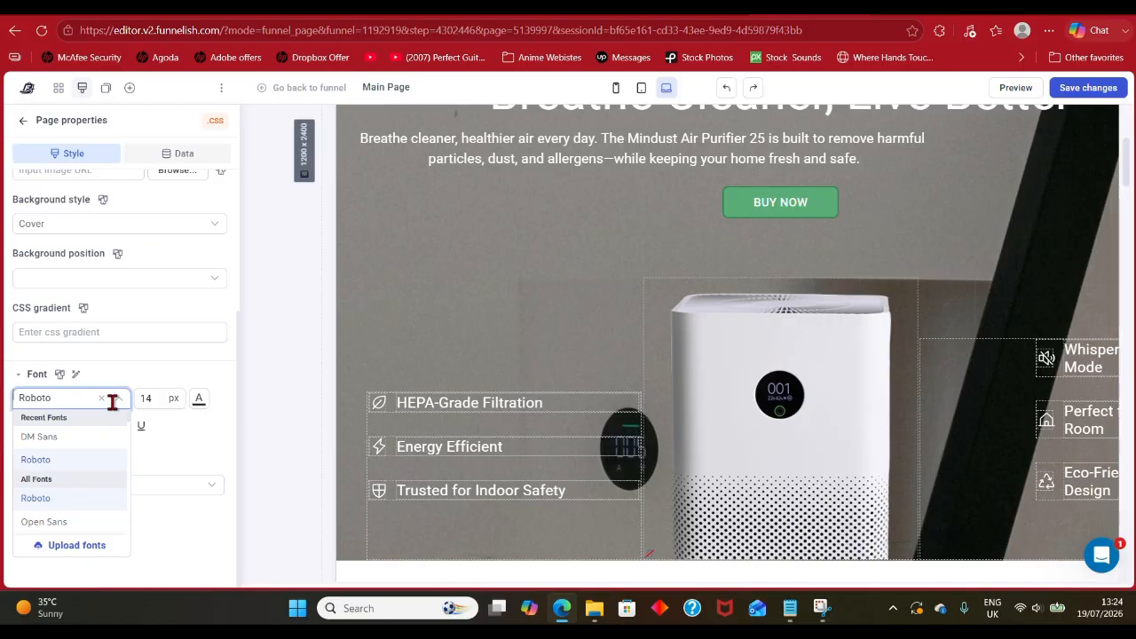
click(40, 476)
- Try the right-to-left text direction for the page and restore left-to-right
click(83, 484)
click(83, 465)
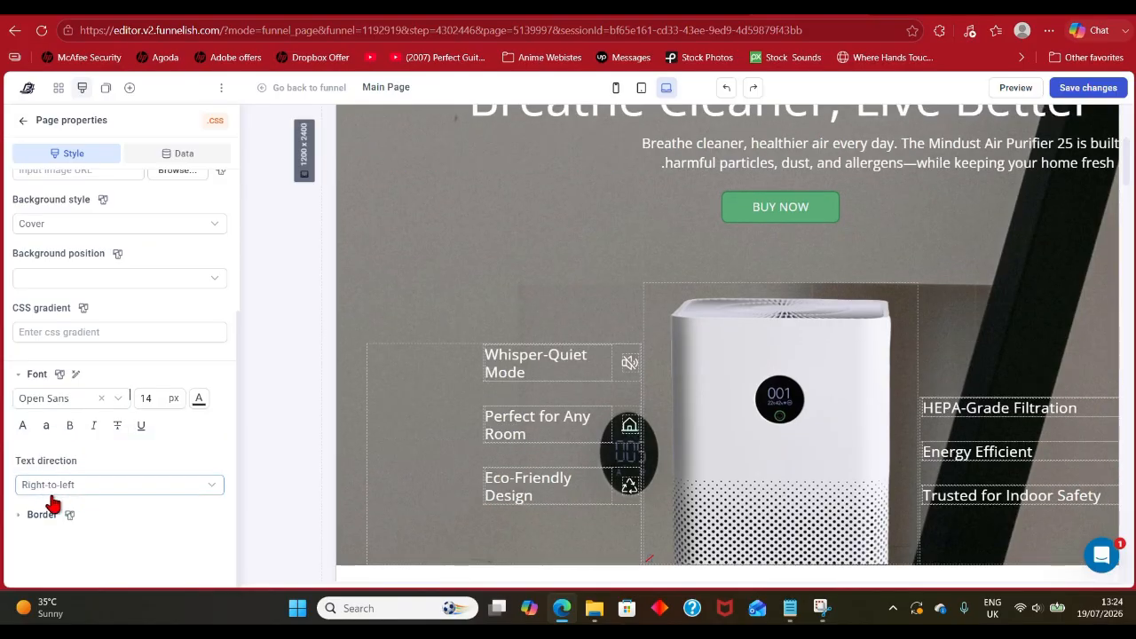
click(64, 486)
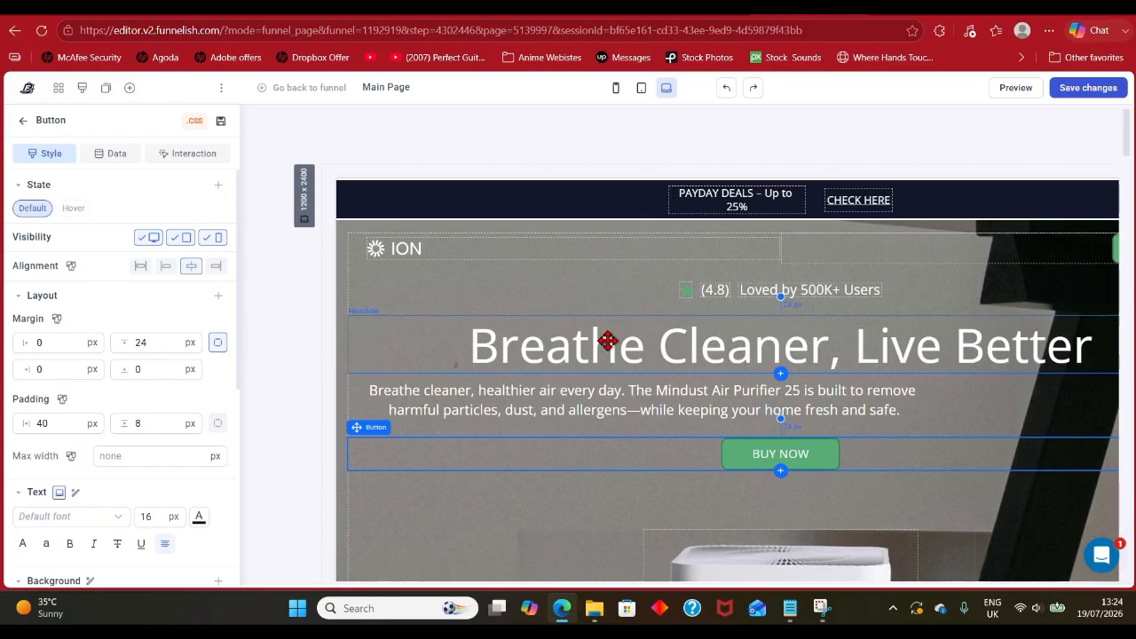
- Replace the hero headline text with "hieienfnef" and format it as green text on a red background
double_click(607, 342)
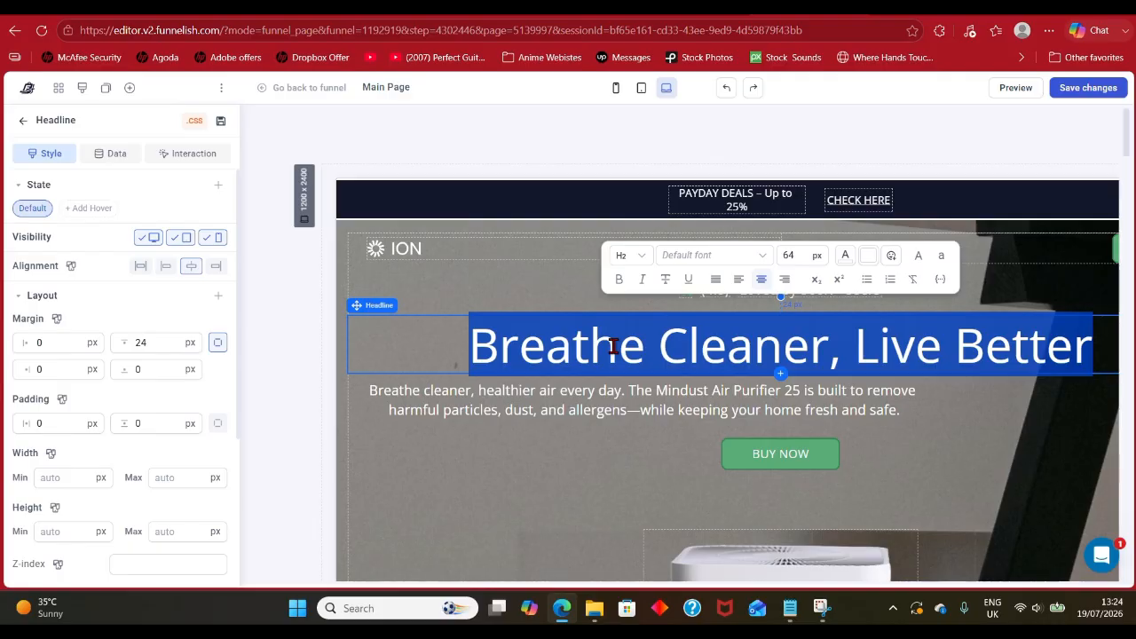
text(hieienfnef)
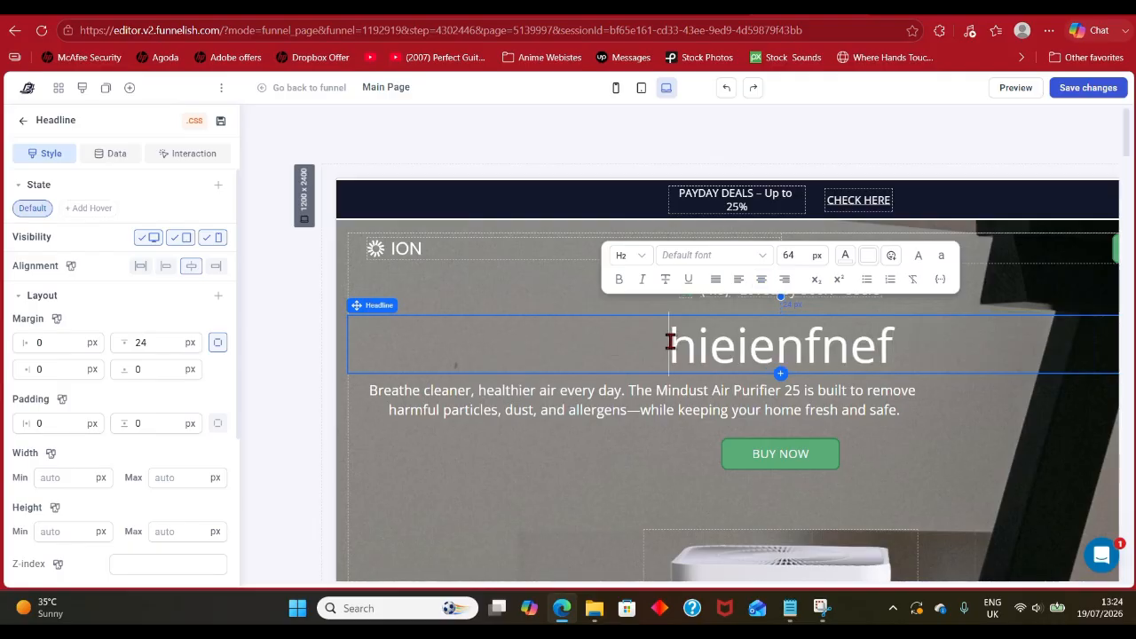
drag(670, 343, 904, 340)
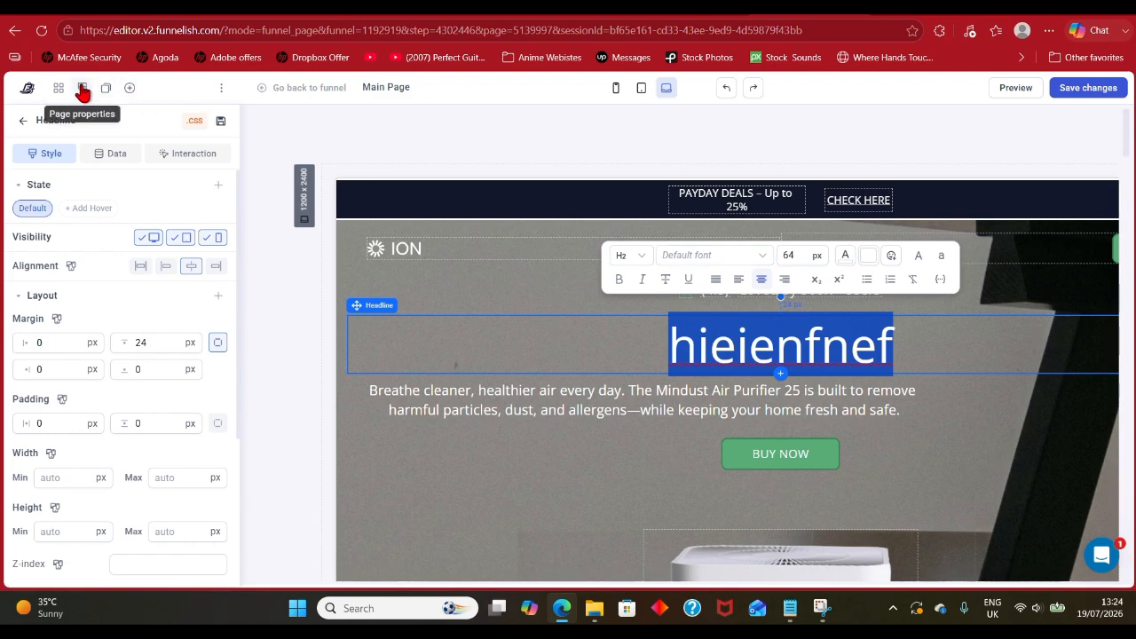
click(620, 279)
click(620, 281)
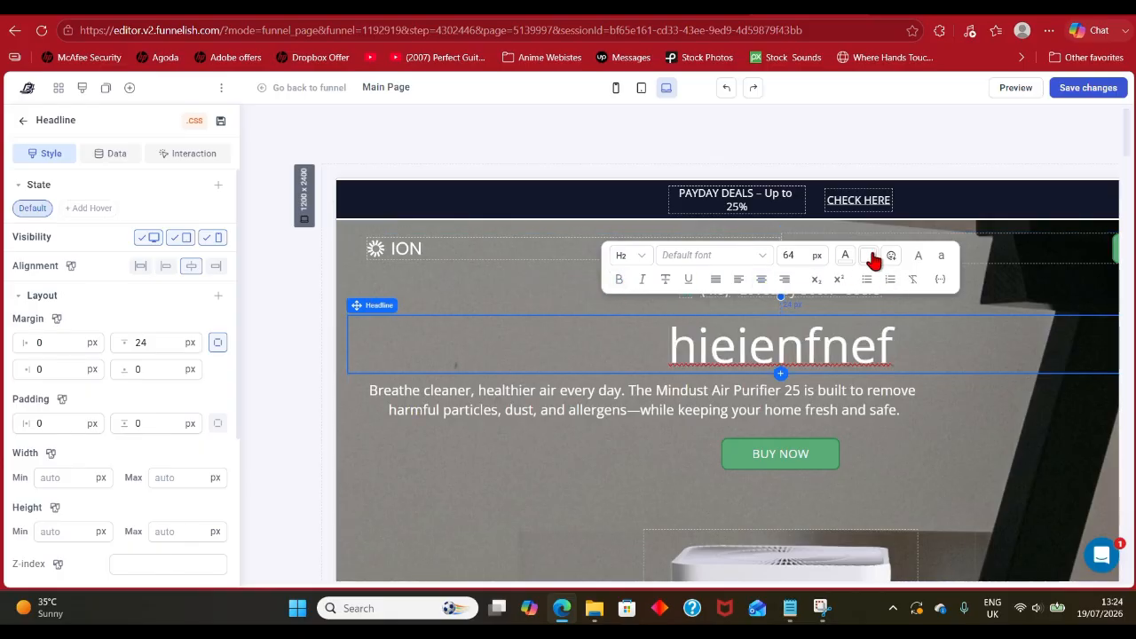
click(869, 255)
click(935, 307)
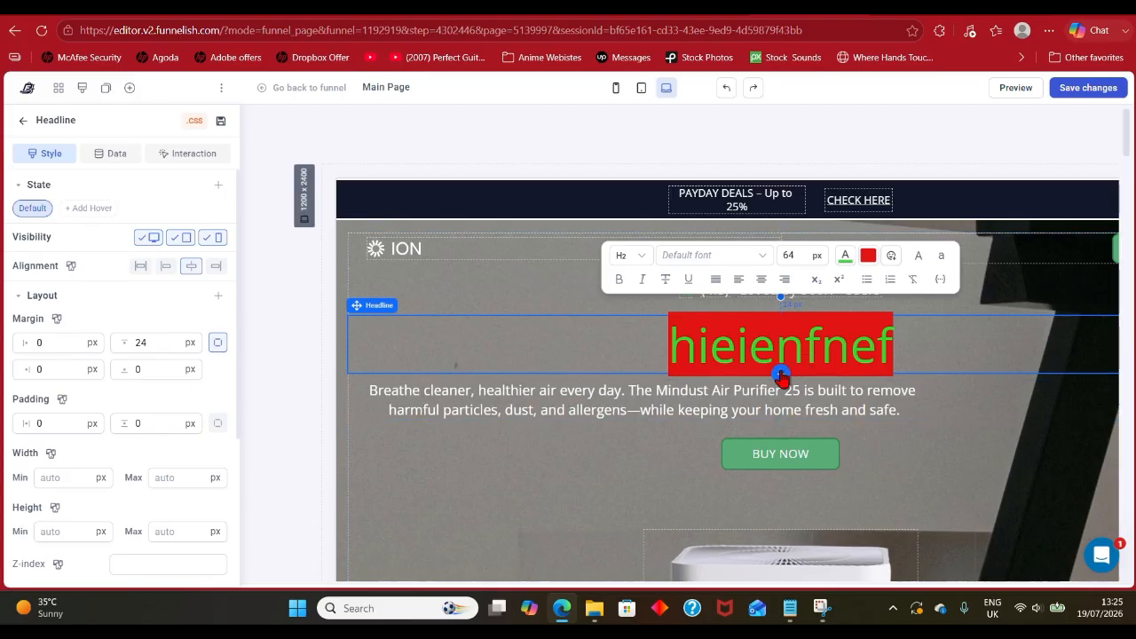
- Delete the content container of the "Real-Time Air Quality Tracking" feature card
scroll(788, 389, down, 10)
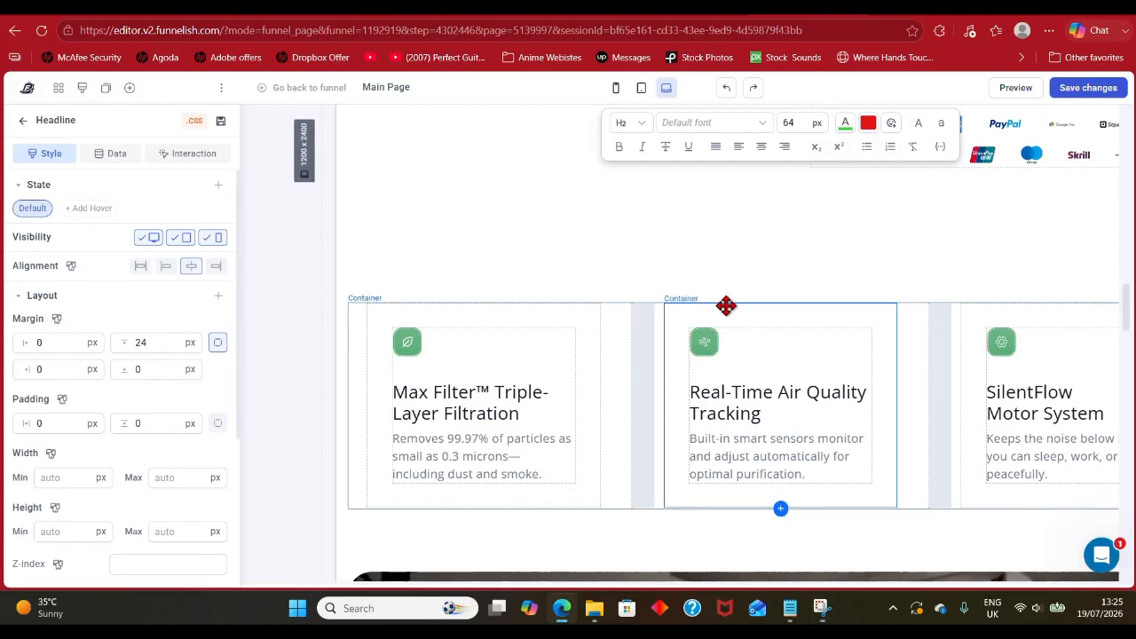
click(732, 318)
click(888, 294)
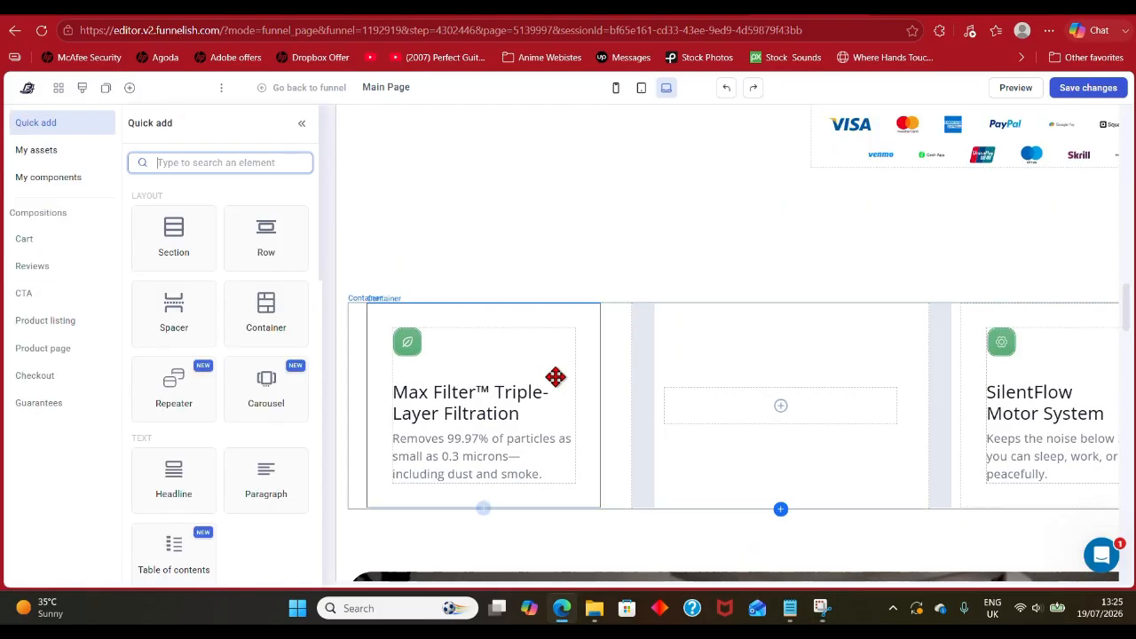
- Add a Carousel element to the features section, directly below the row of feature cards
click(556, 349)
click(129, 87)
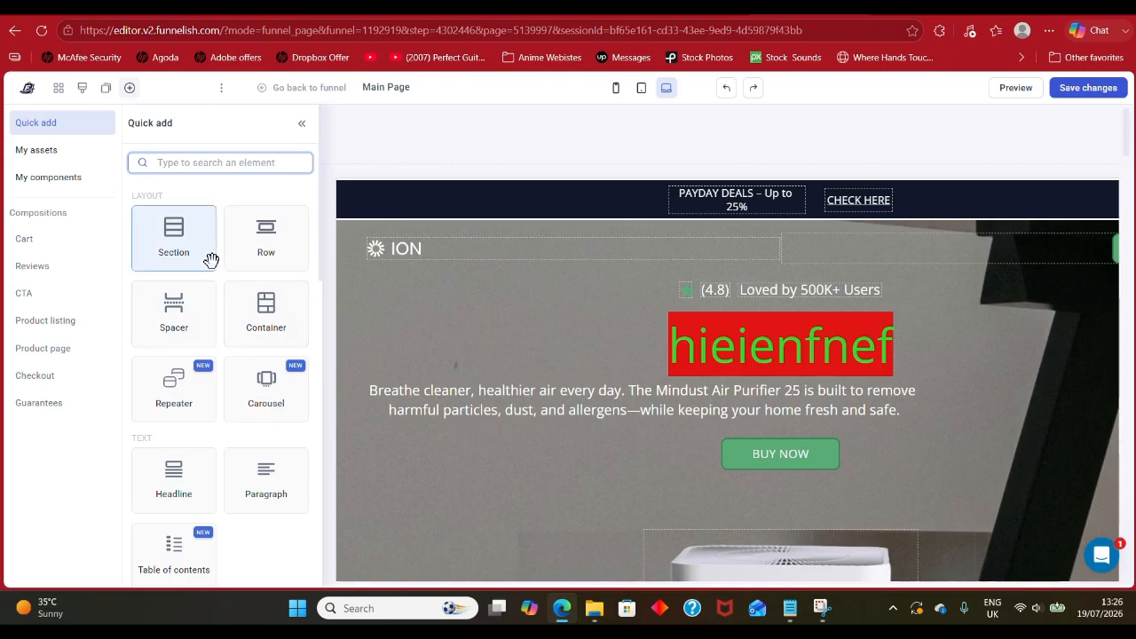
click(78, 156)
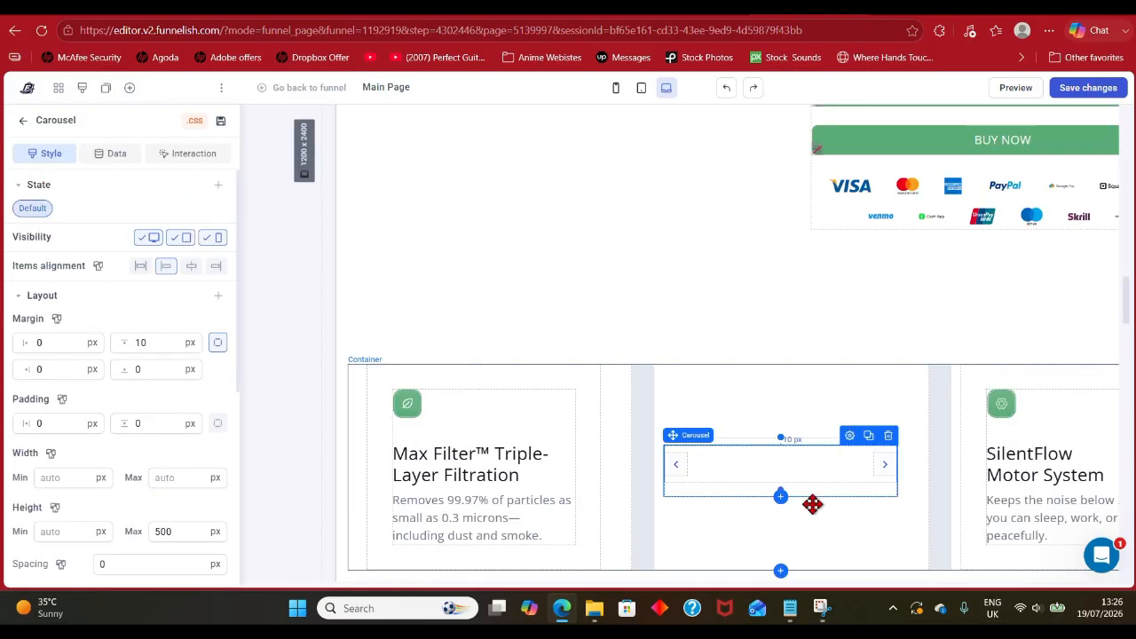
click(803, 503)
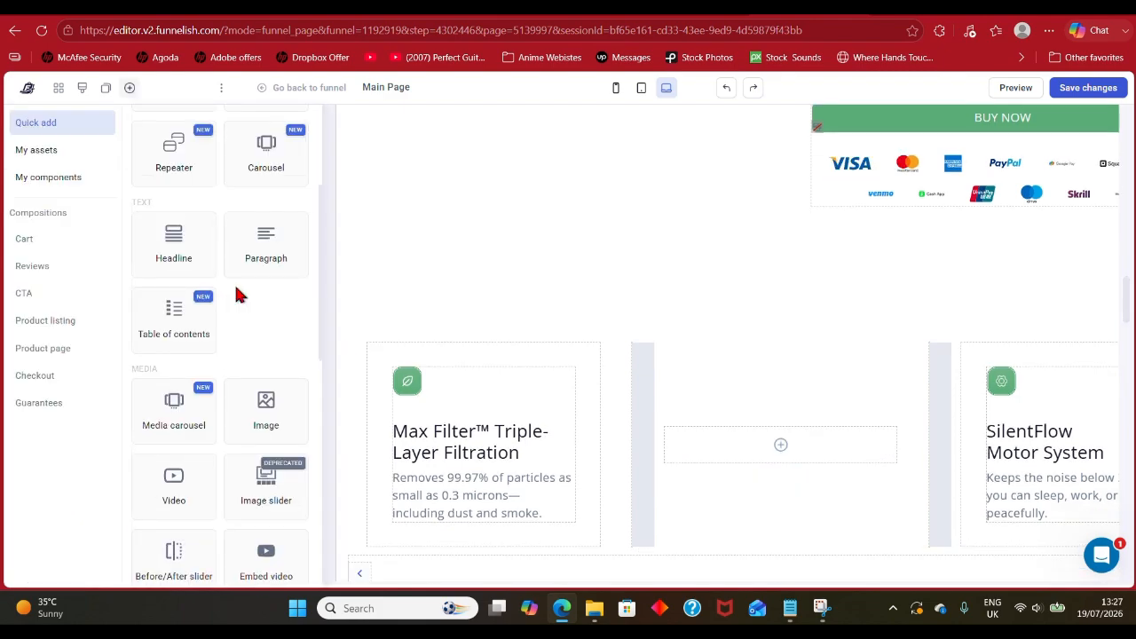
- Add an Image element to the empty middle feature card, using the Pexels photo of a street under an arch, and reduce its height
scroll(238, 295, down, 1)
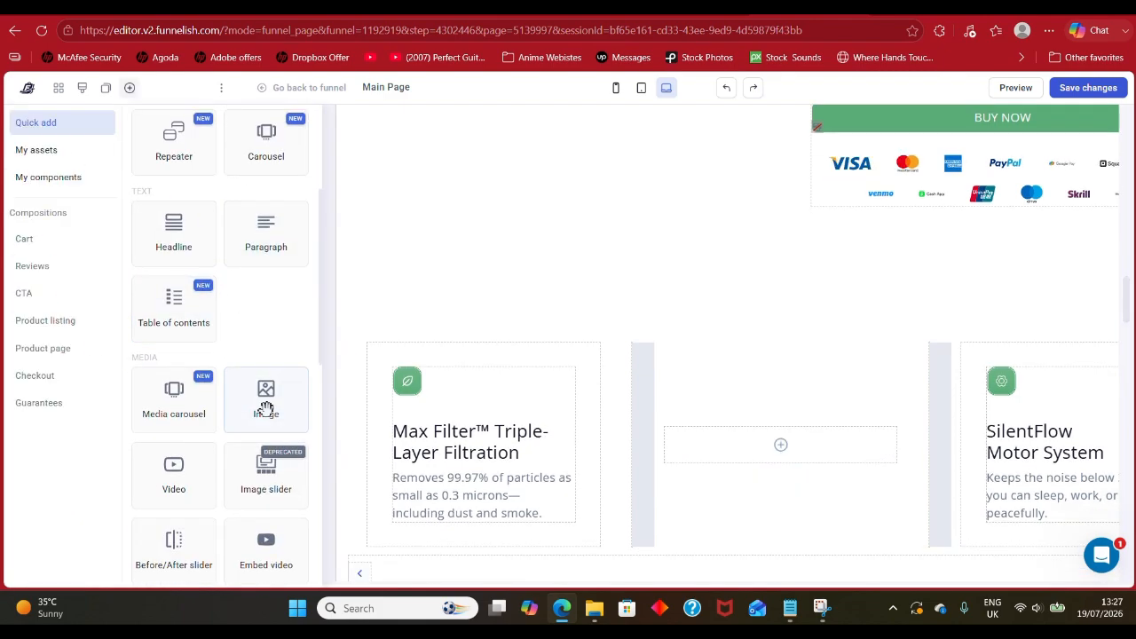
drag(267, 405, 779, 346)
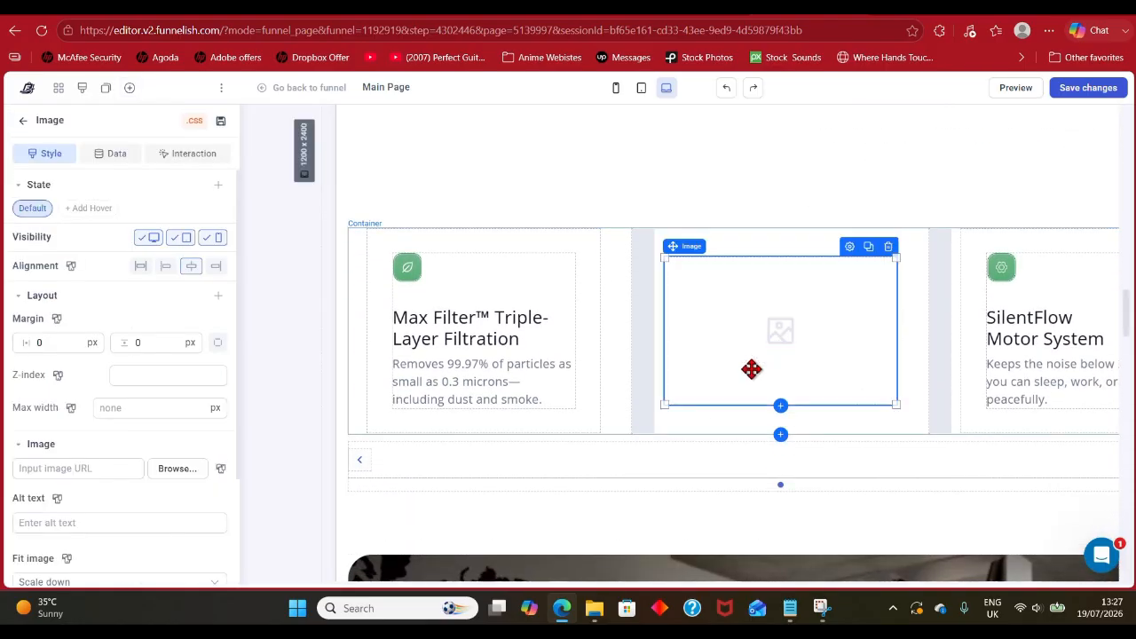
click(77, 471)
click(172, 470)
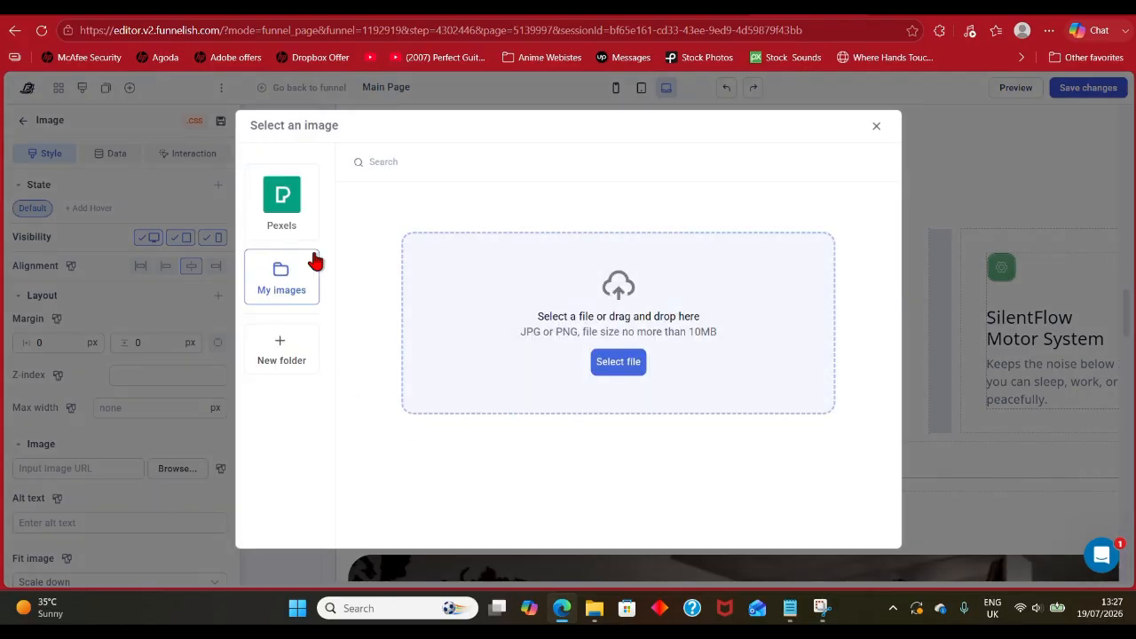
click(281, 199)
click(541, 310)
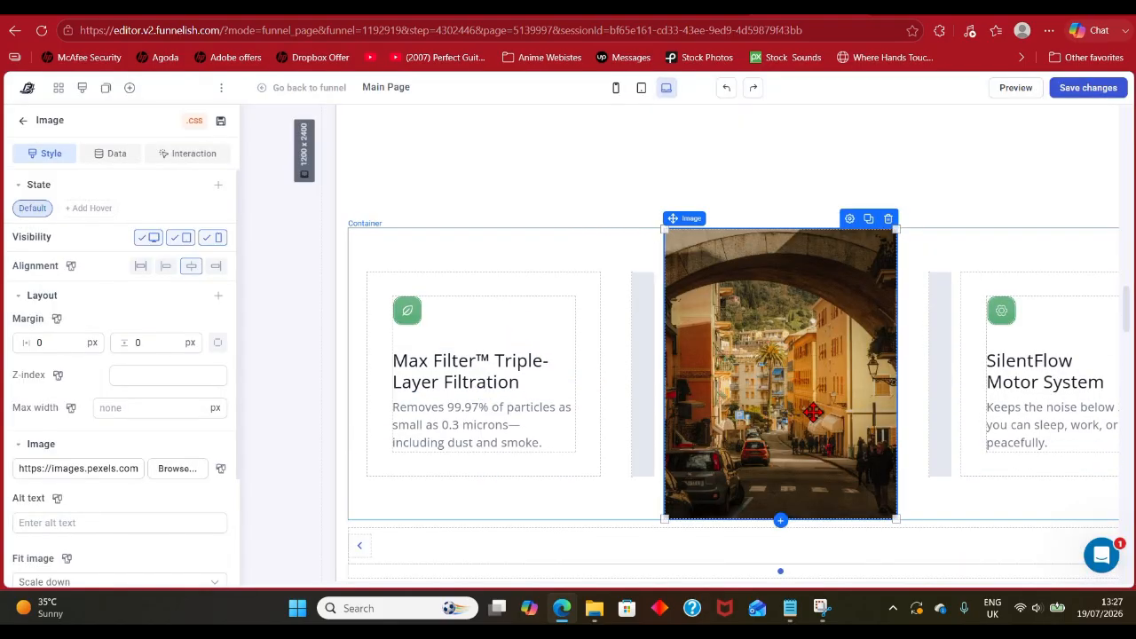
drag(658, 516, 662, 444)
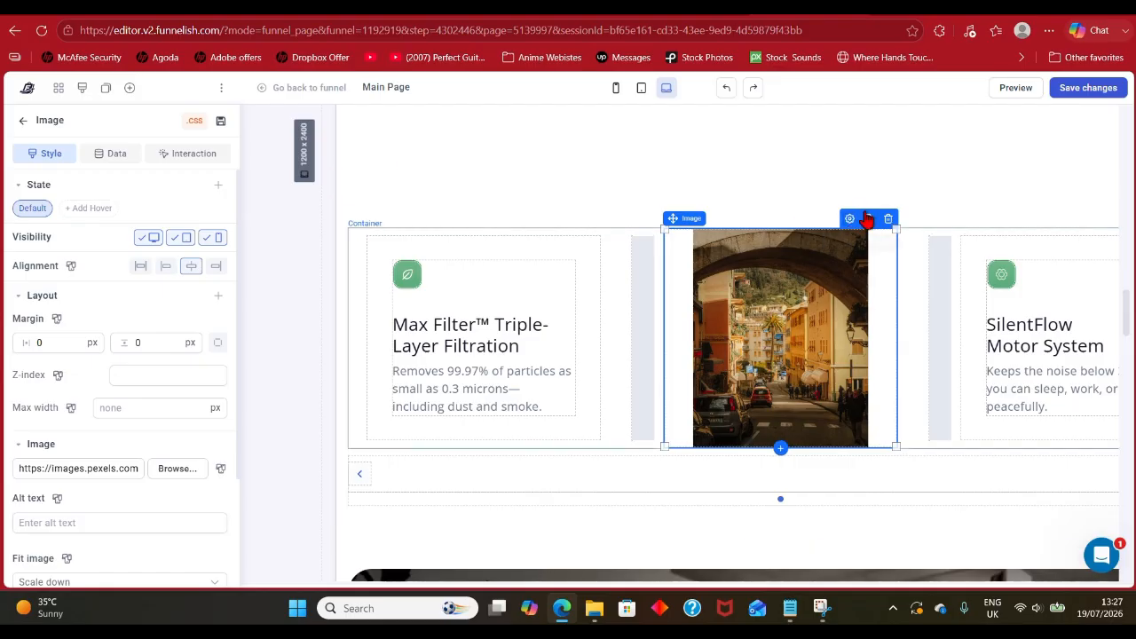
- Add a Timer element directly above the banner photo of the woman holding a phone
scroll(532, 222, down, 3)
click(129, 87)
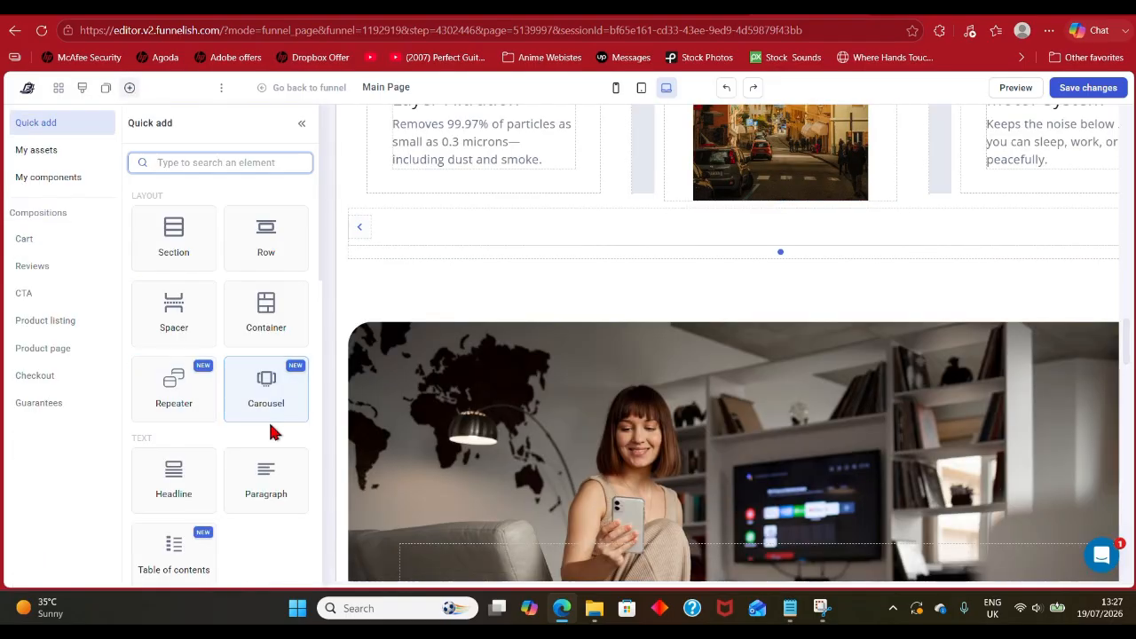
scroll(271, 432, down, 3)
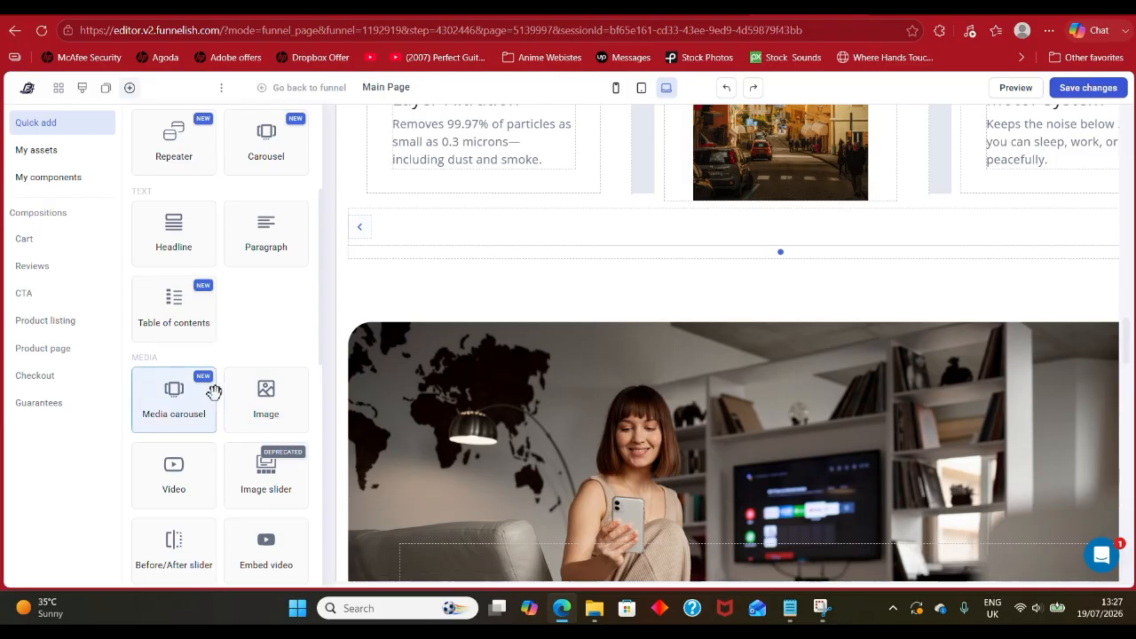
scroll(223, 400, down, 3)
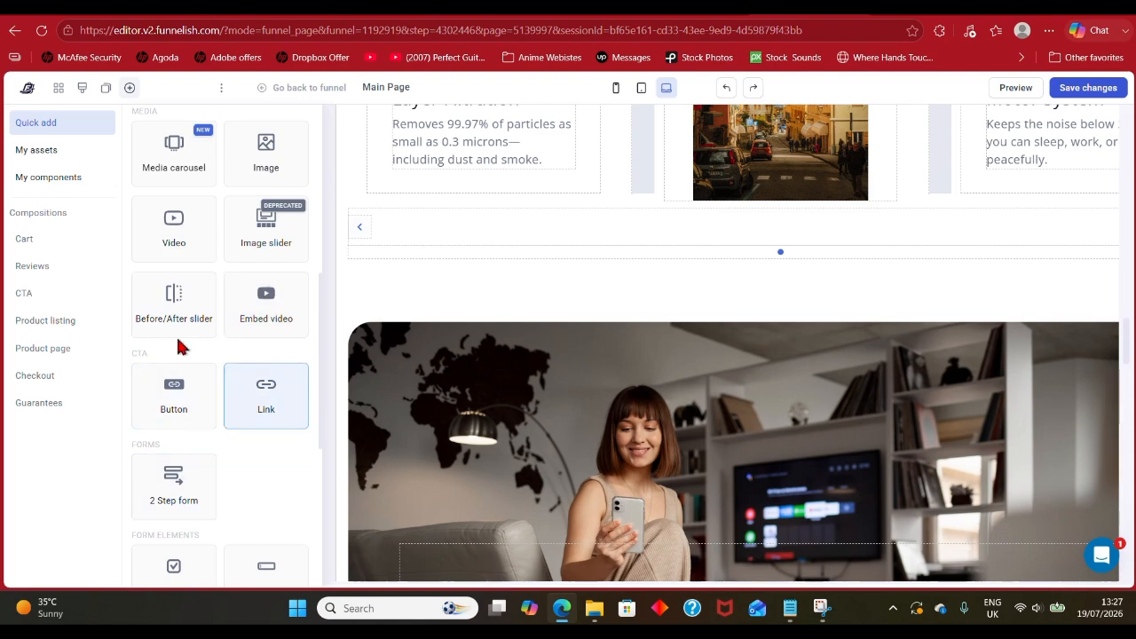
scroll(233, 435, down, 3)
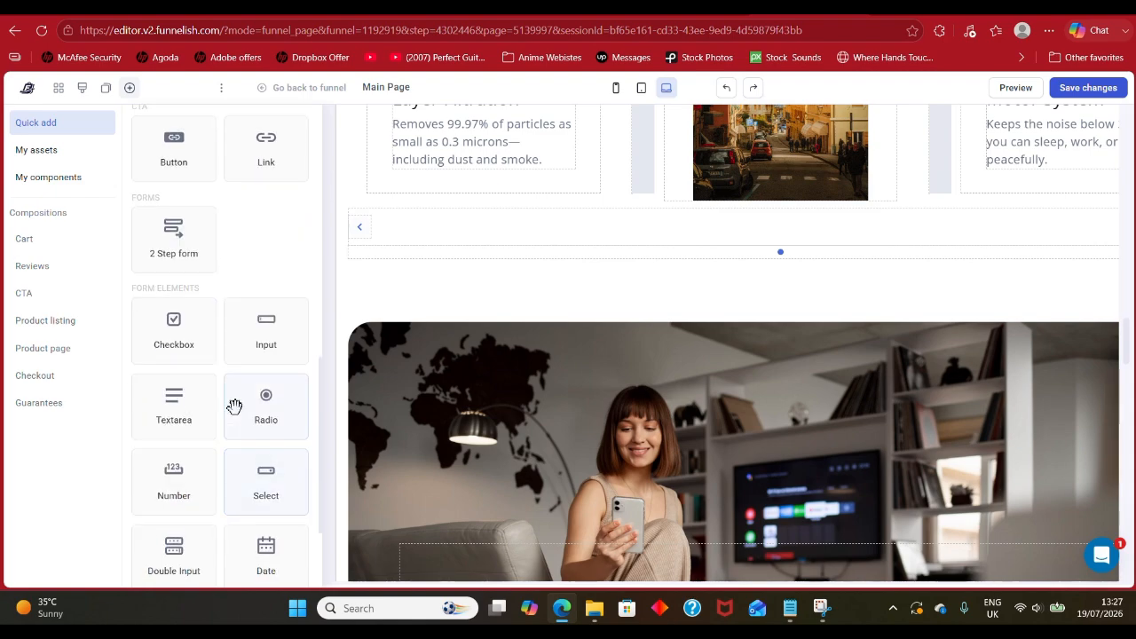
scroll(225, 476, down, 3)
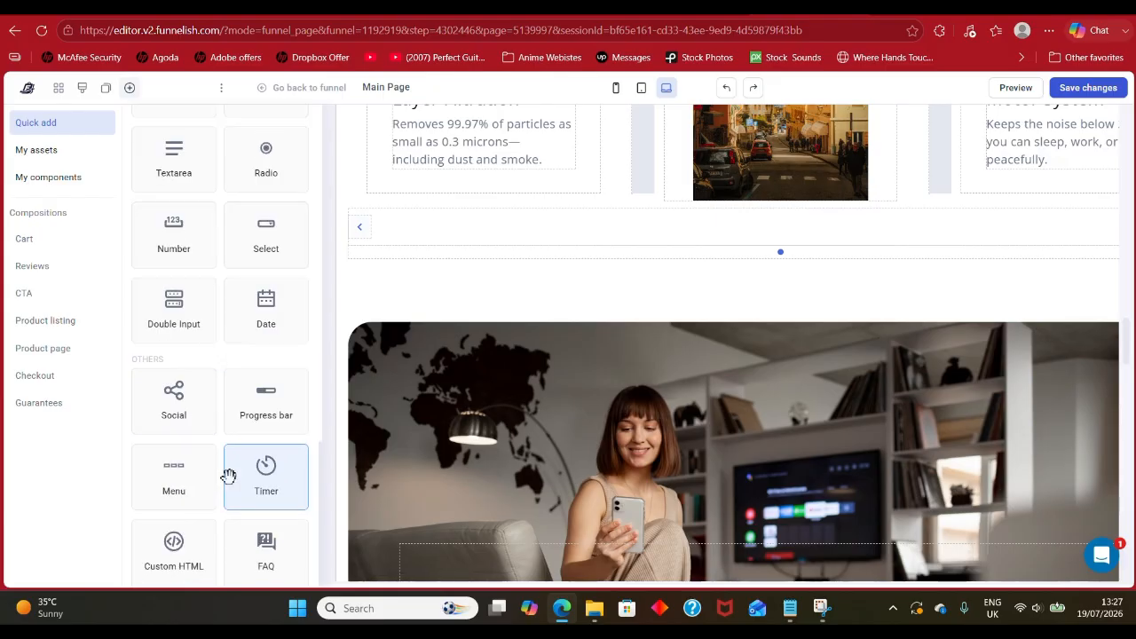
drag(256, 464, 726, 347)
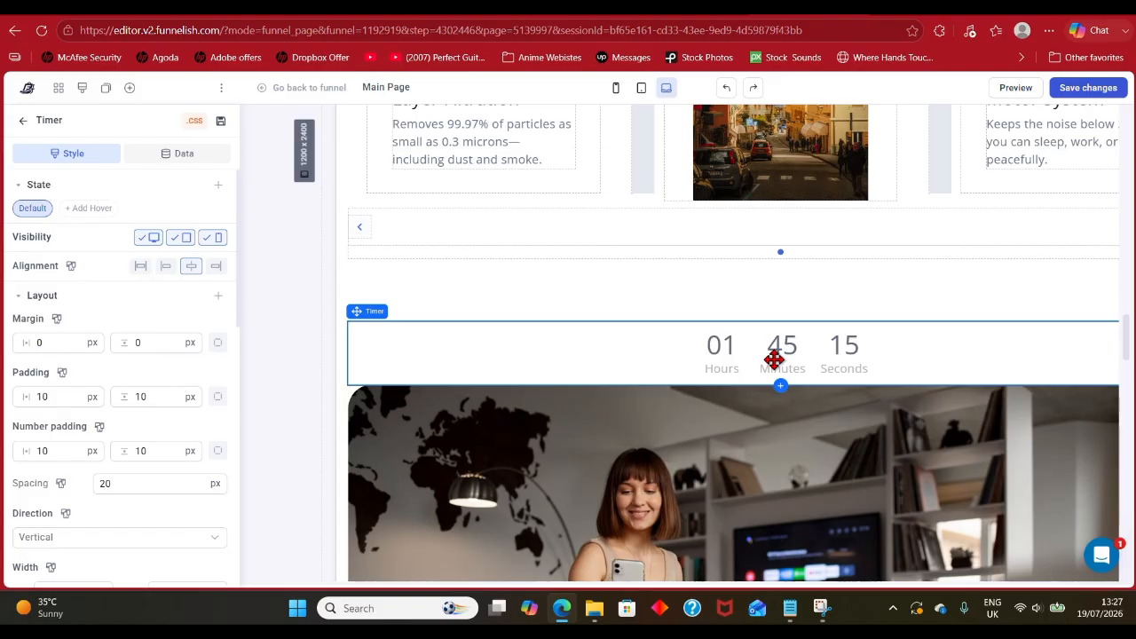
- Show days on the countdown timer and set them to 10
scroll(116, 377, down, 3)
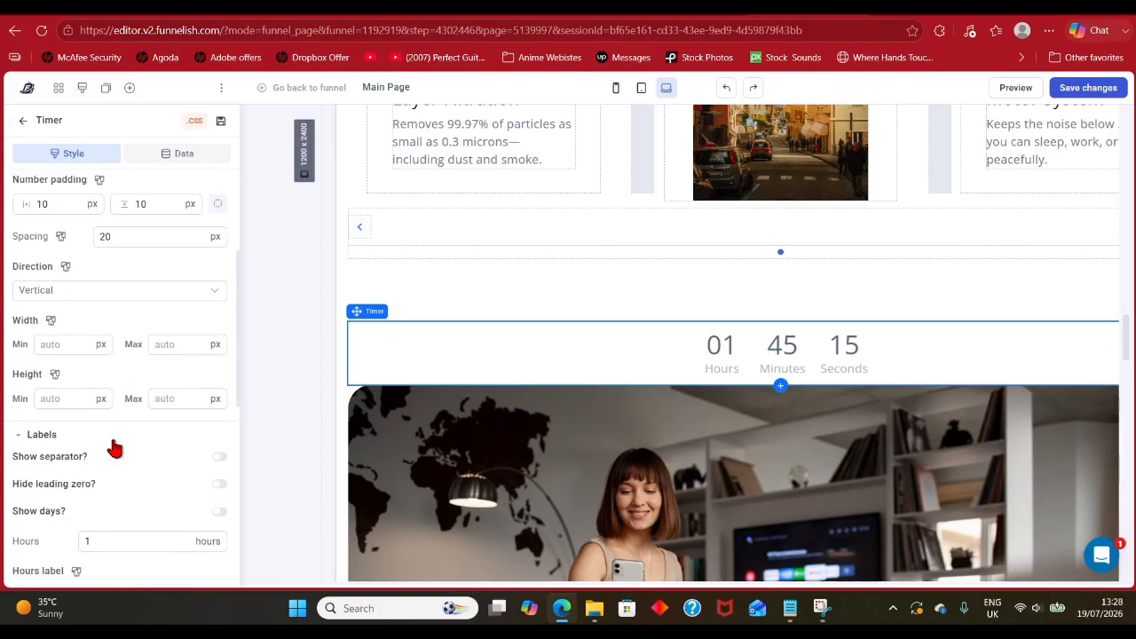
scroll(116, 443, down, 3)
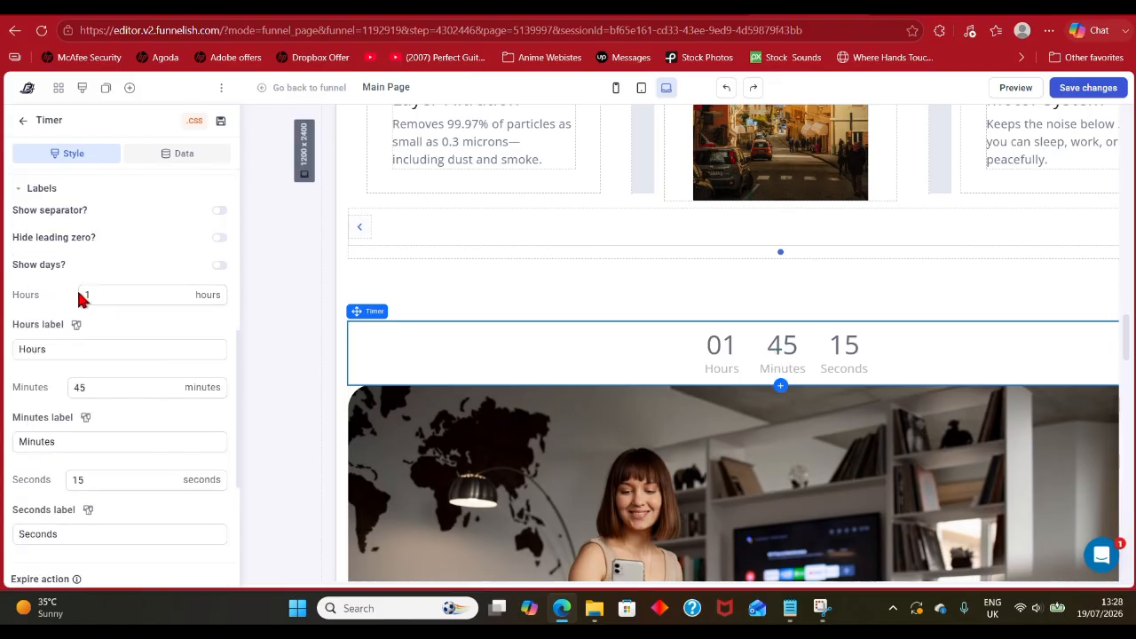
click(219, 265)
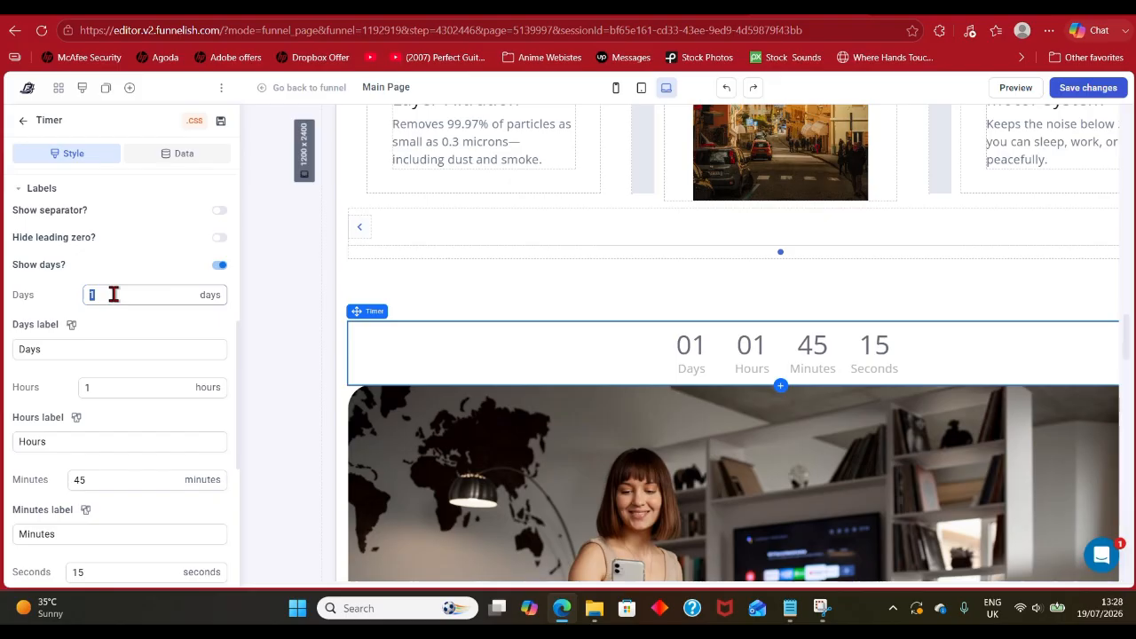
text(10)
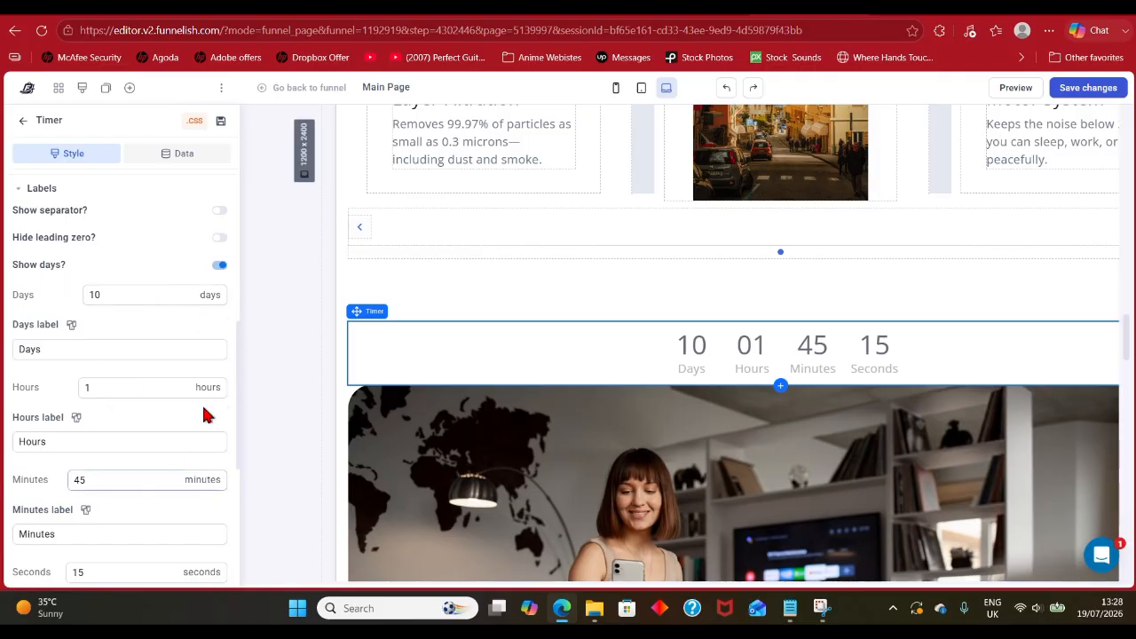
- Add a Menu element directly above the countdown timer
scroll(187, 452, down, 3)
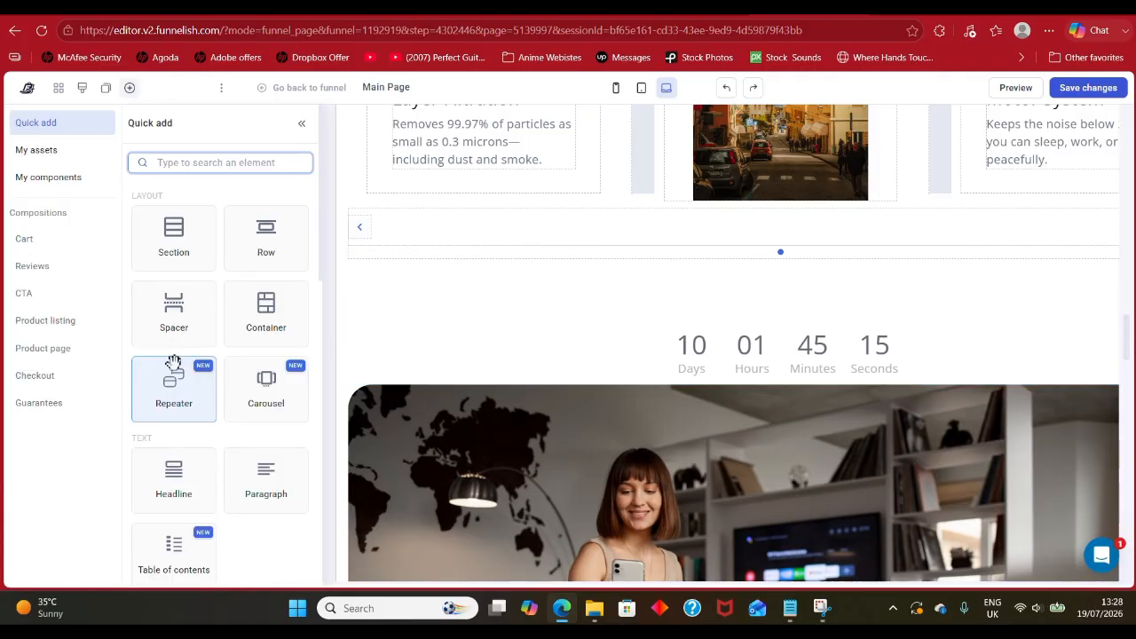
scroll(171, 382, down, 3)
scroll(202, 373, down, 3)
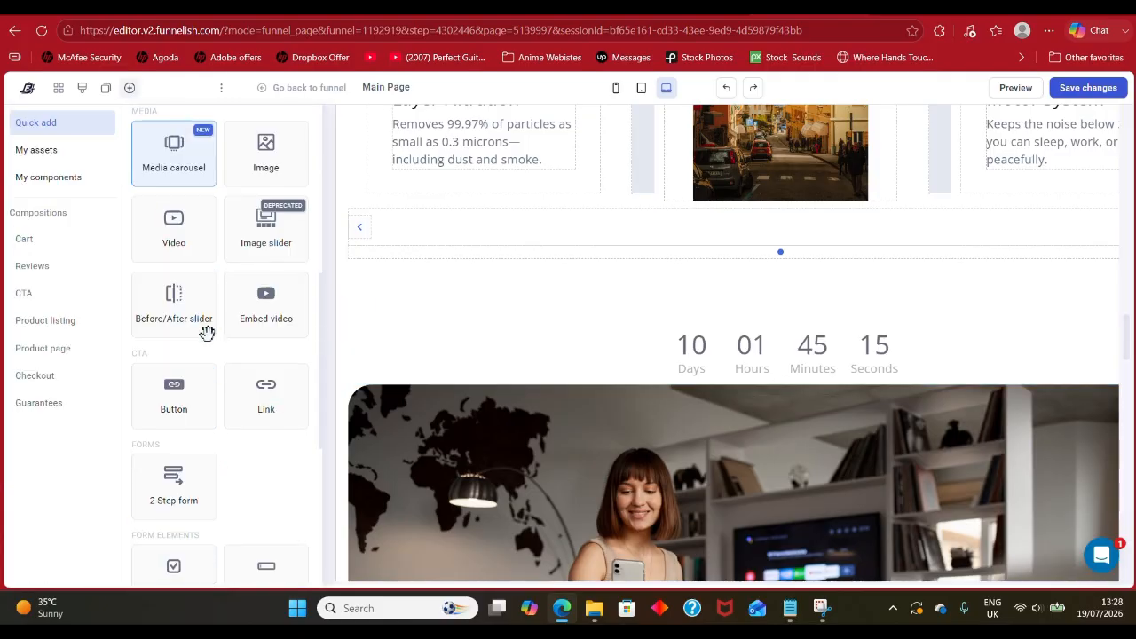
scroll(200, 359, down, 5)
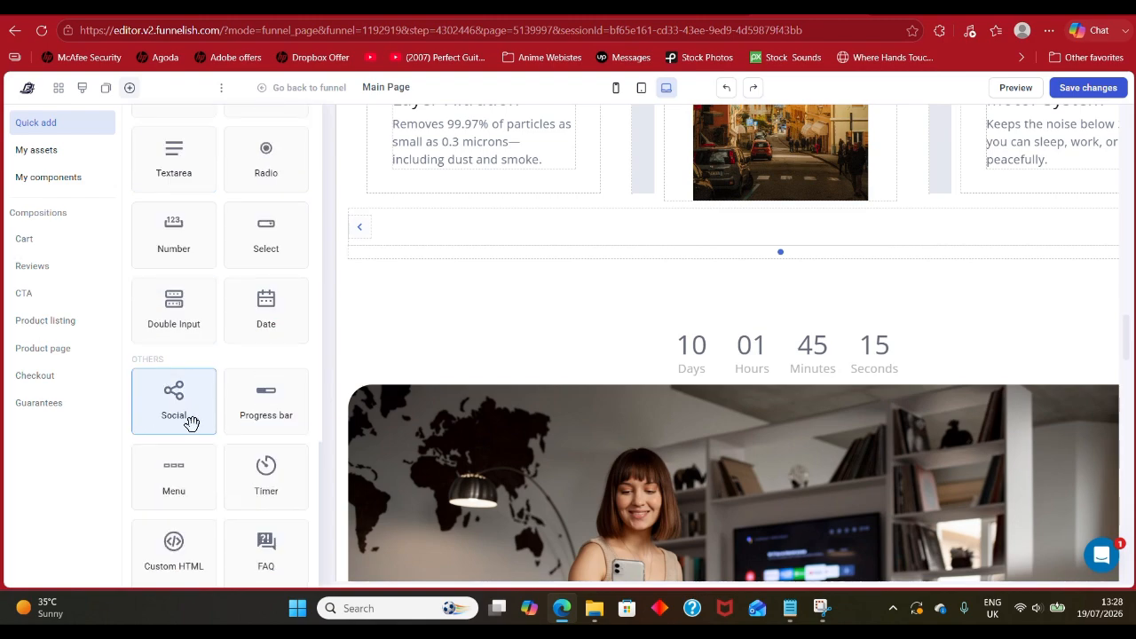
scroll(175, 427, down, 1)
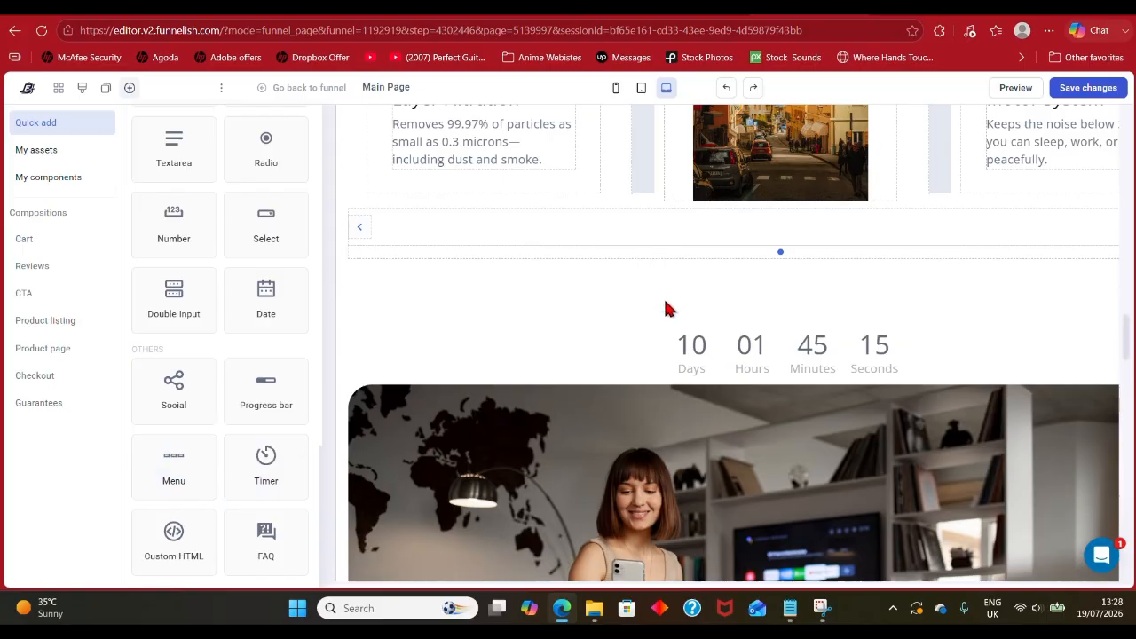
drag(195, 464, 791, 345)
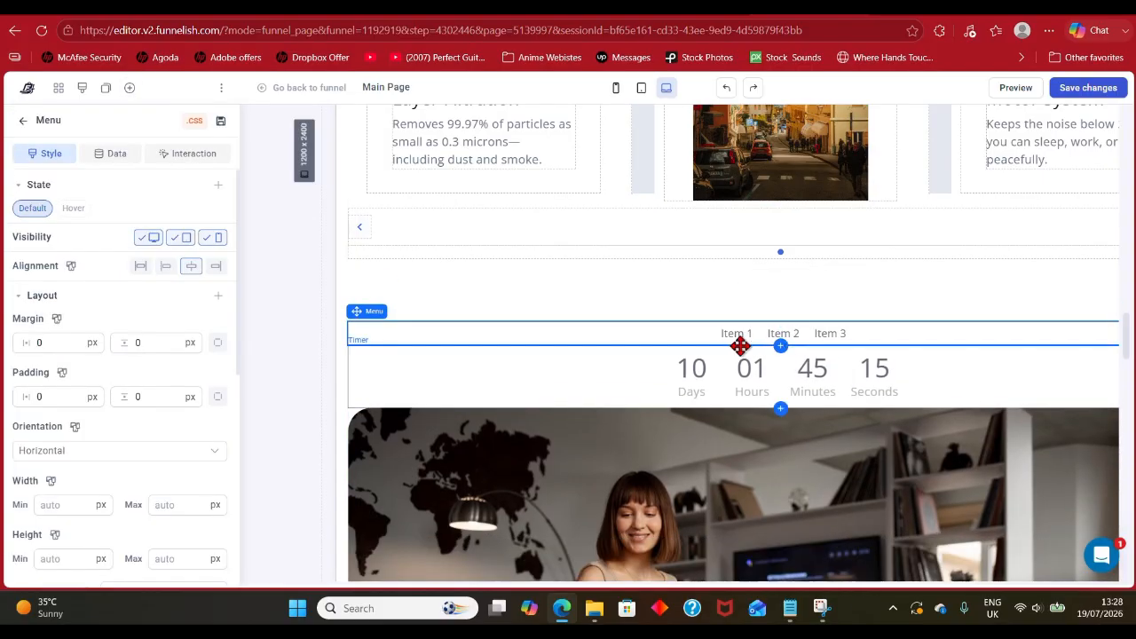
- Title the three menu items "Shop", "Cart" and "Main page"
scroll(56, 347, down, 5)
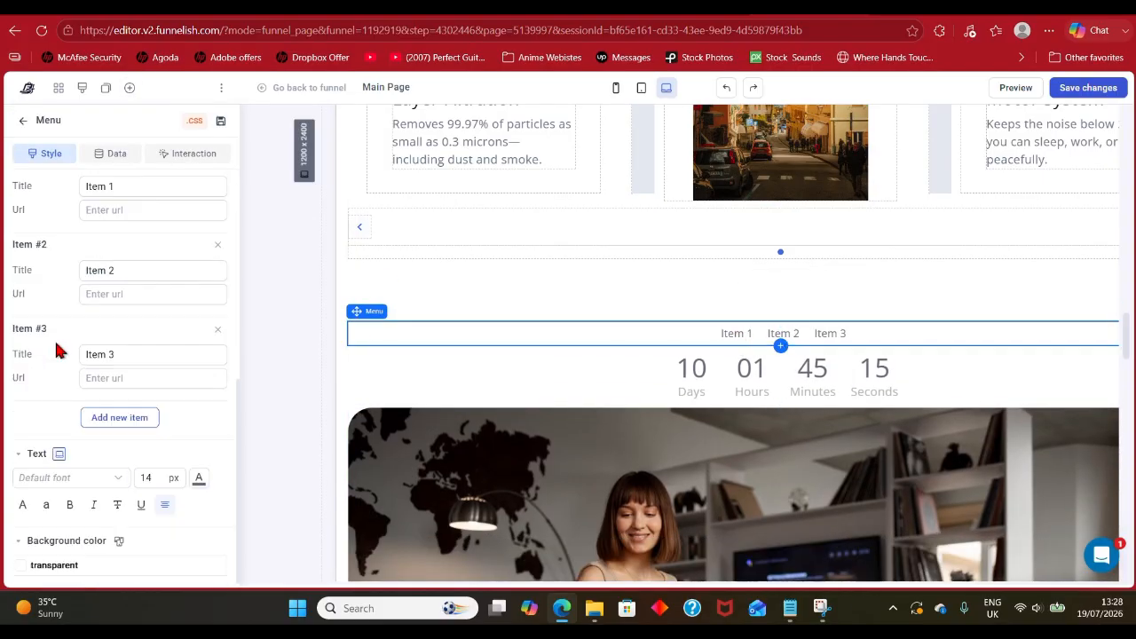
click(106, 294)
scroll(111, 306, up, 3)
scroll(107, 243, down, 3)
triple_click(121, 186)
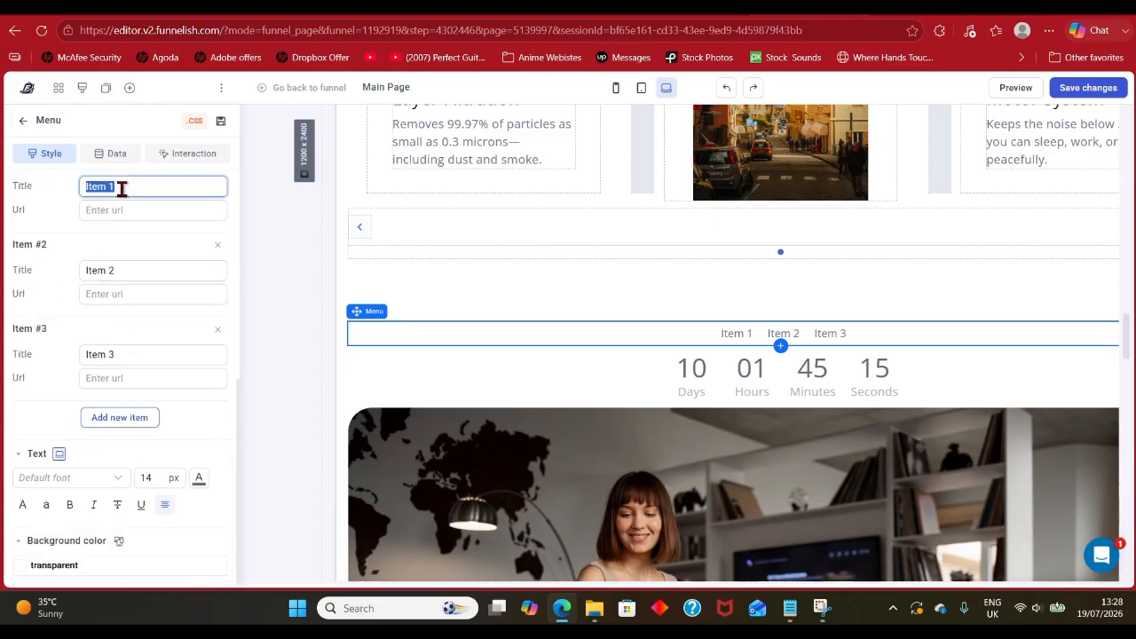
click(110, 209)
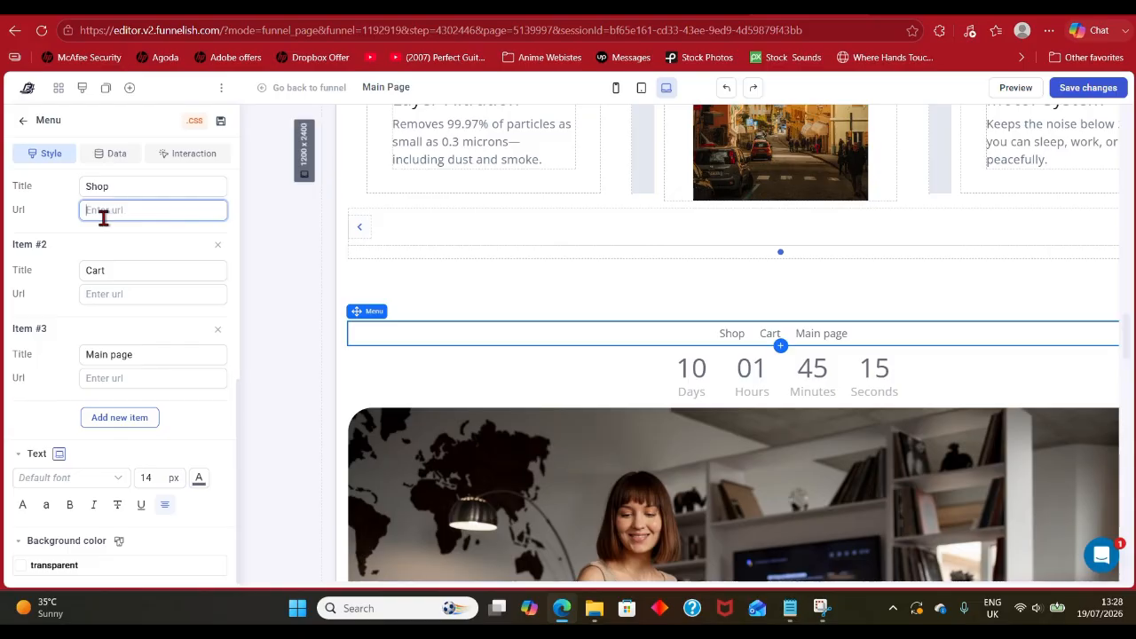
click(734, 338)
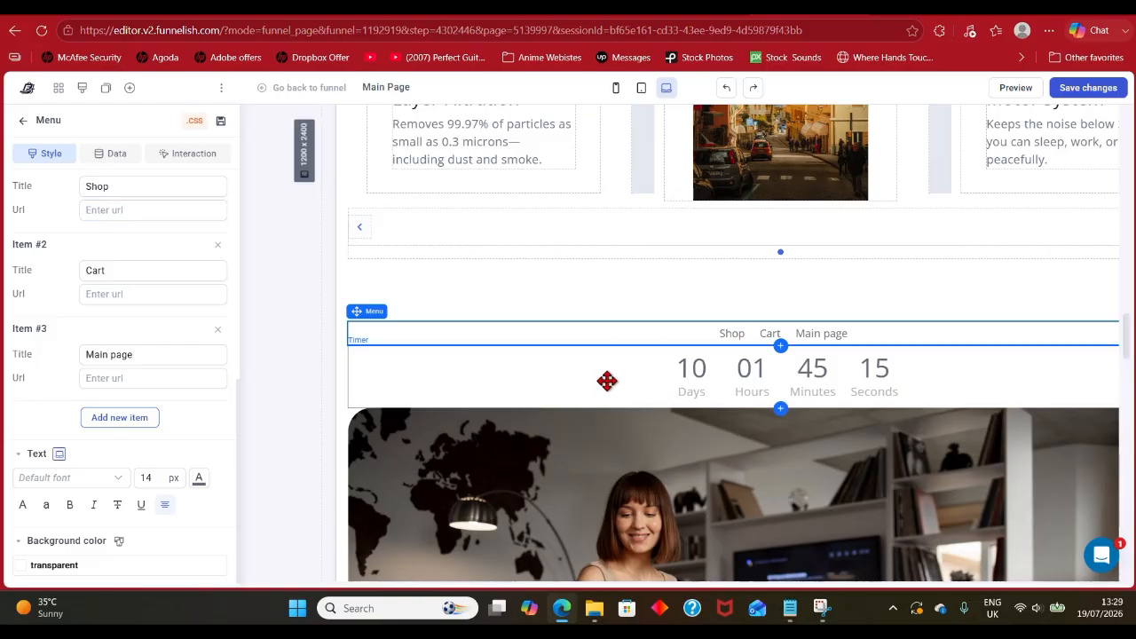
- Add a Button element directly below the carousel in the features section
click(130, 88)
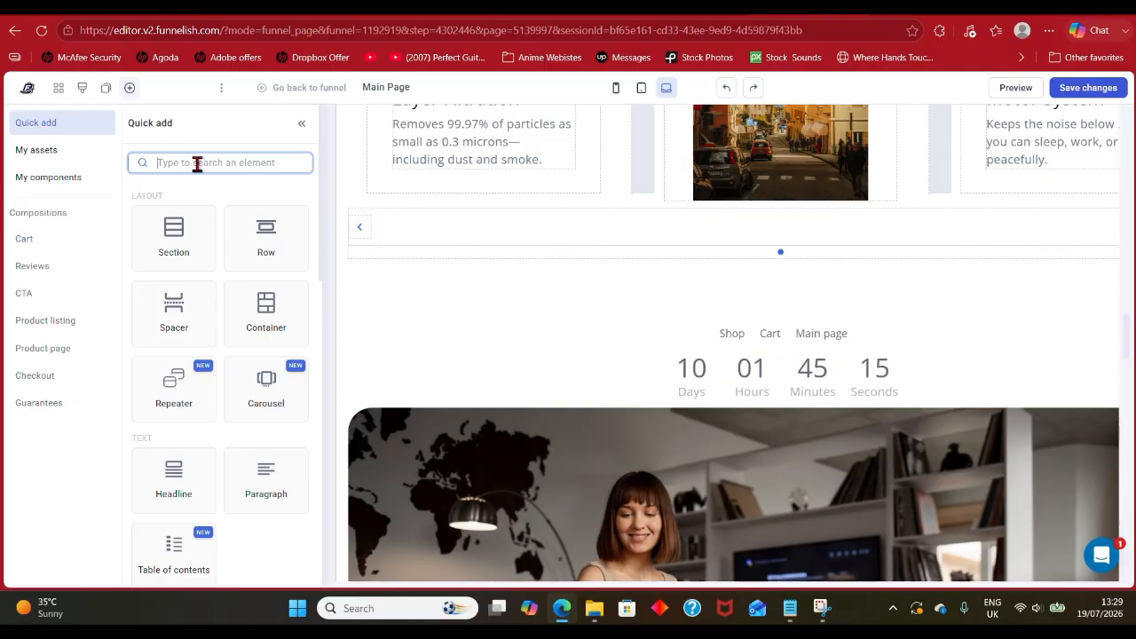
text(button)
drag(202, 230, 697, 278)
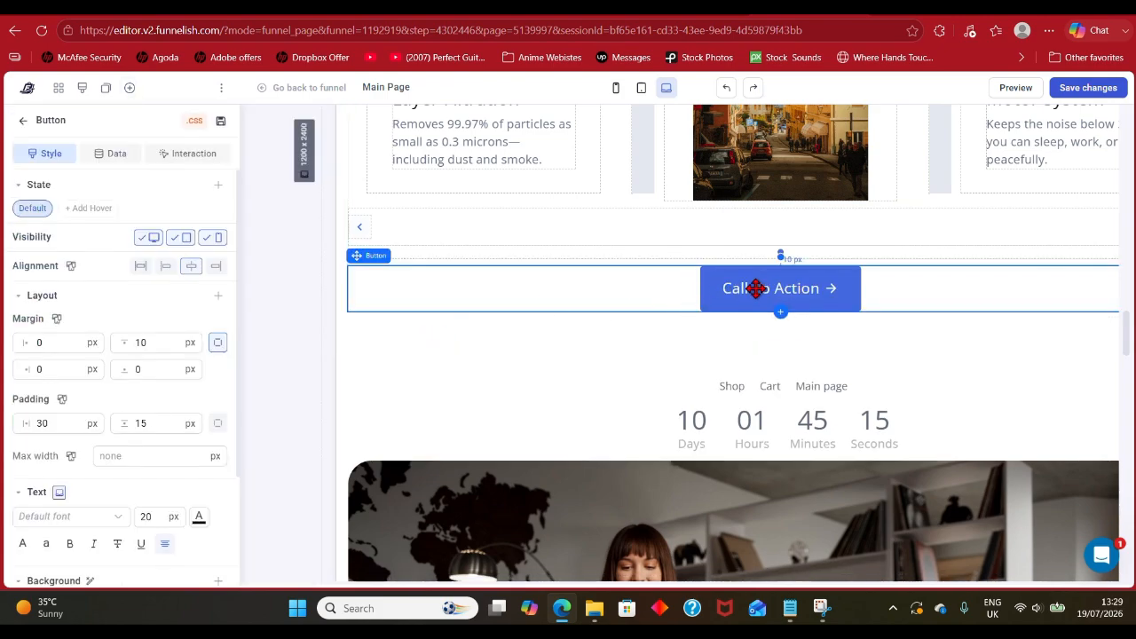
- Style the call-to-action button with background #F6F9FE and dark, uppercase Open Sans text
scroll(142, 357, down, 3)
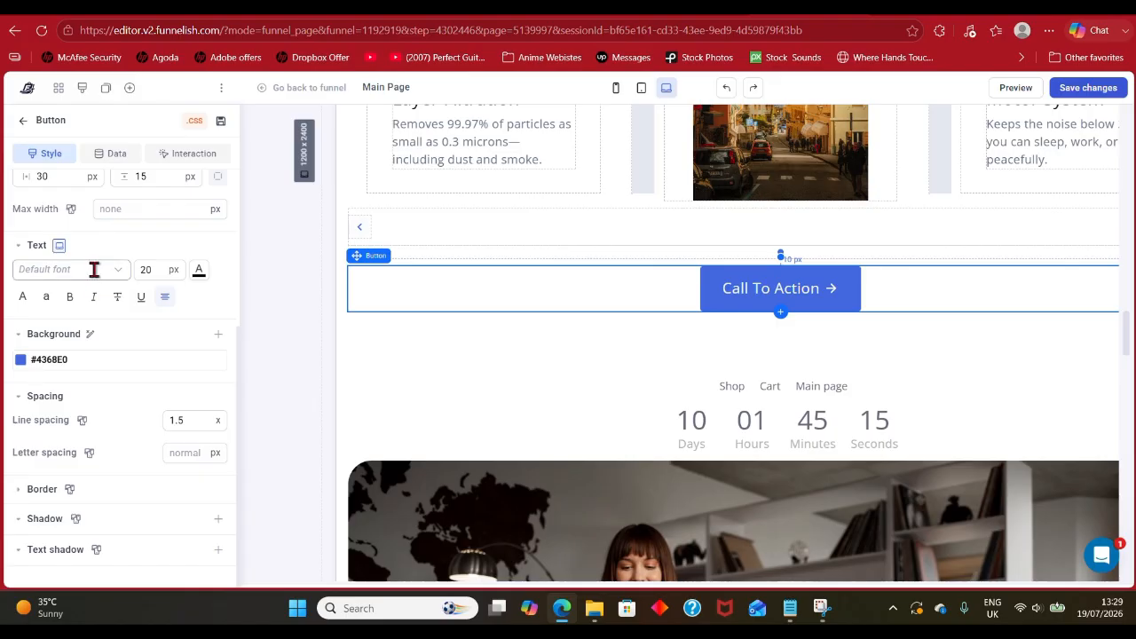
click(111, 361)
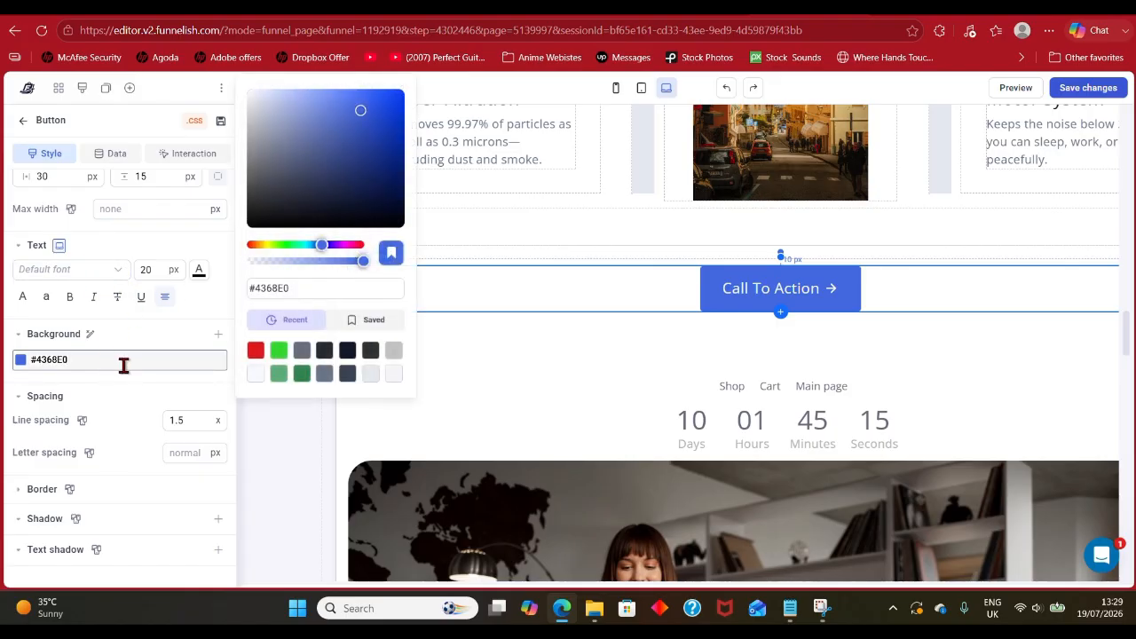
click(256, 375)
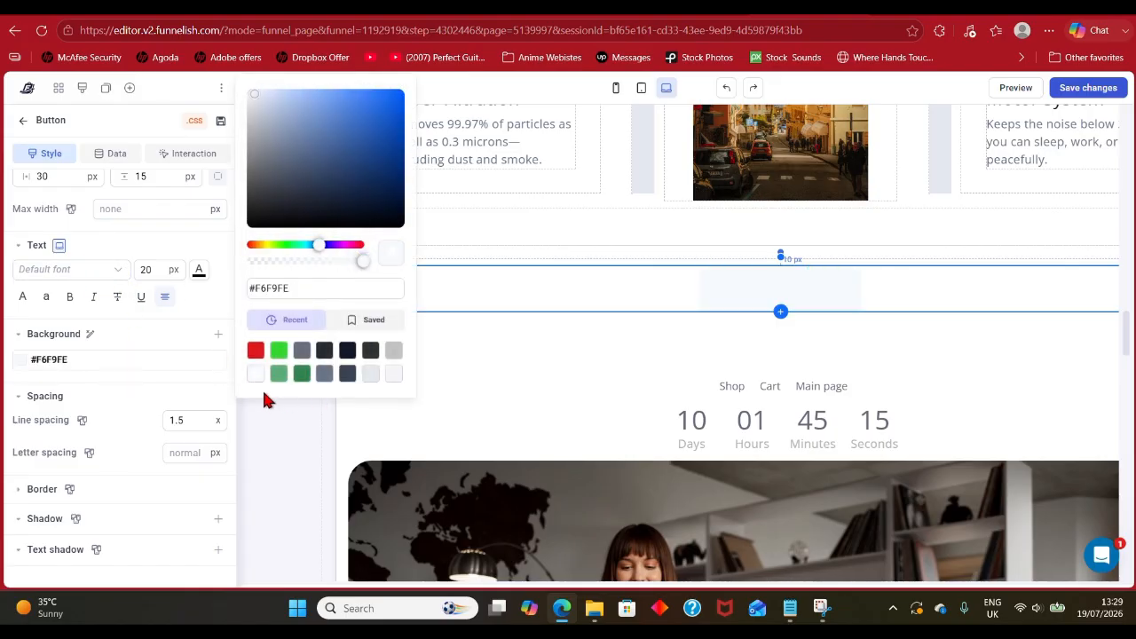
click(27, 305)
click(46, 298)
click(23, 298)
click(65, 269)
click(51, 354)
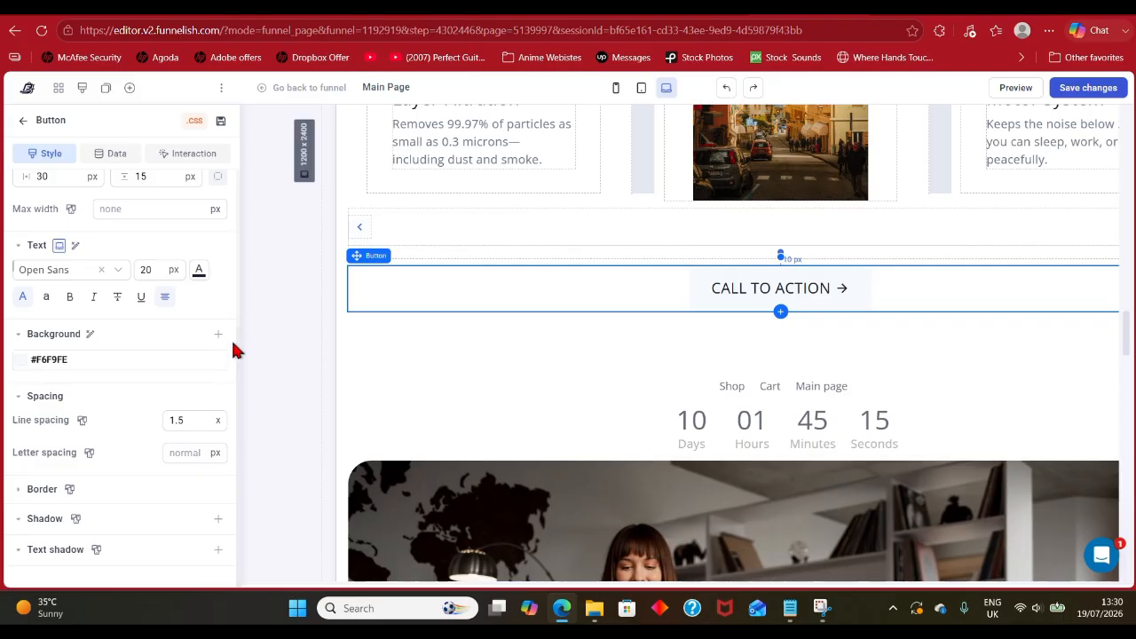
- Give the call-to-action button a mouse-over interaction that activates the Container's Default state, and save it
scroll(145, 241, up, 3)
click(181, 160)
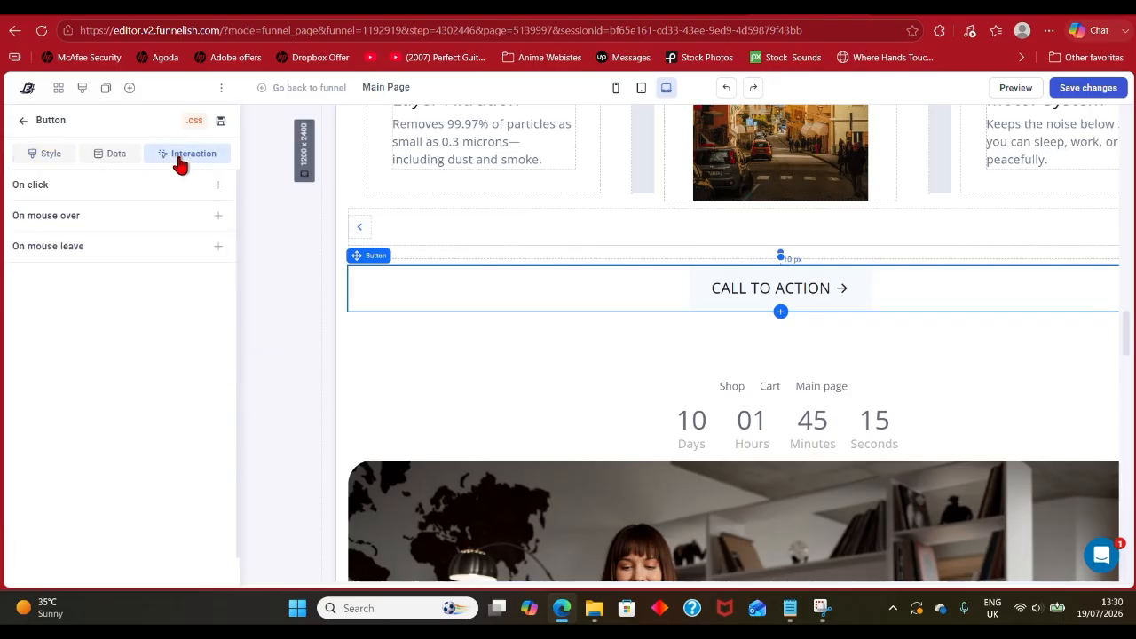
click(137, 185)
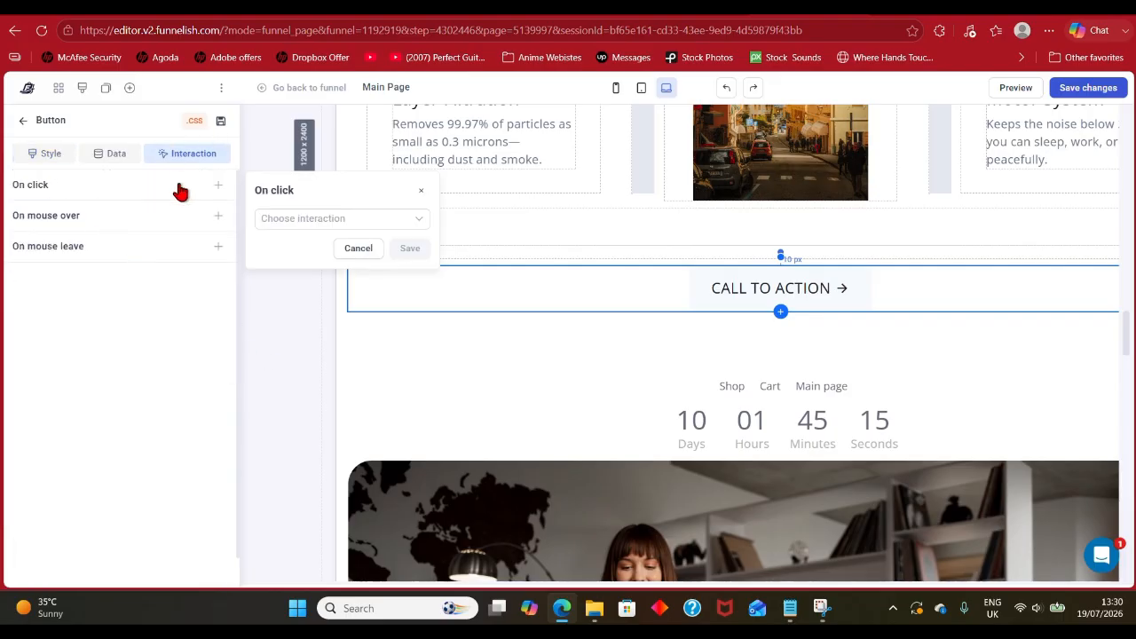
click(177, 216)
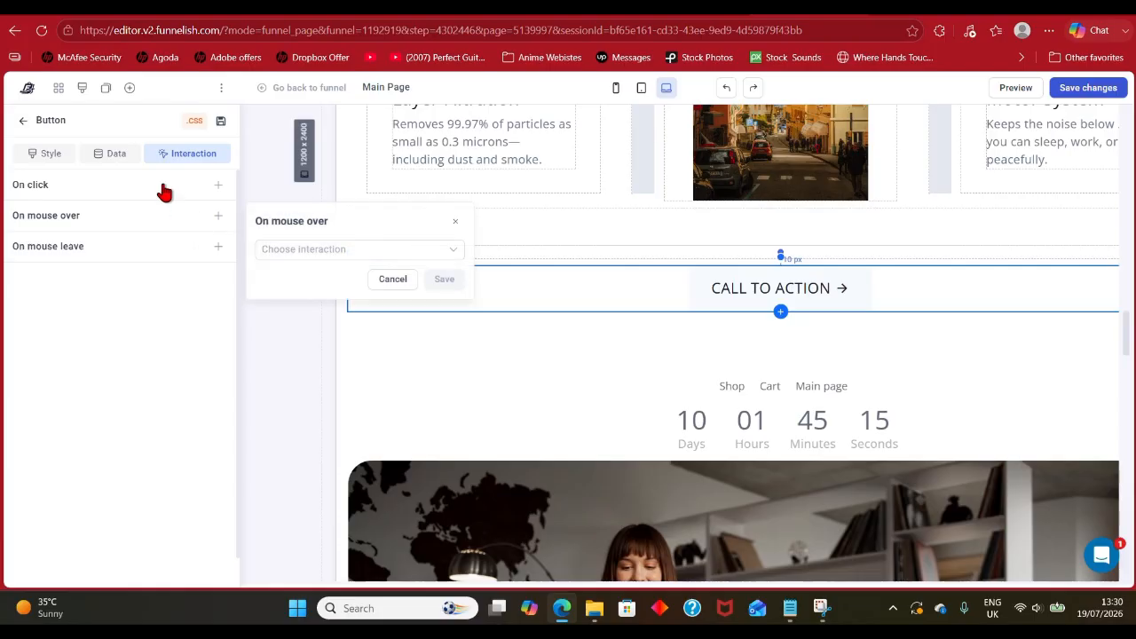
click(293, 250)
click(330, 274)
click(359, 277)
click(302, 346)
click(361, 304)
click(310, 325)
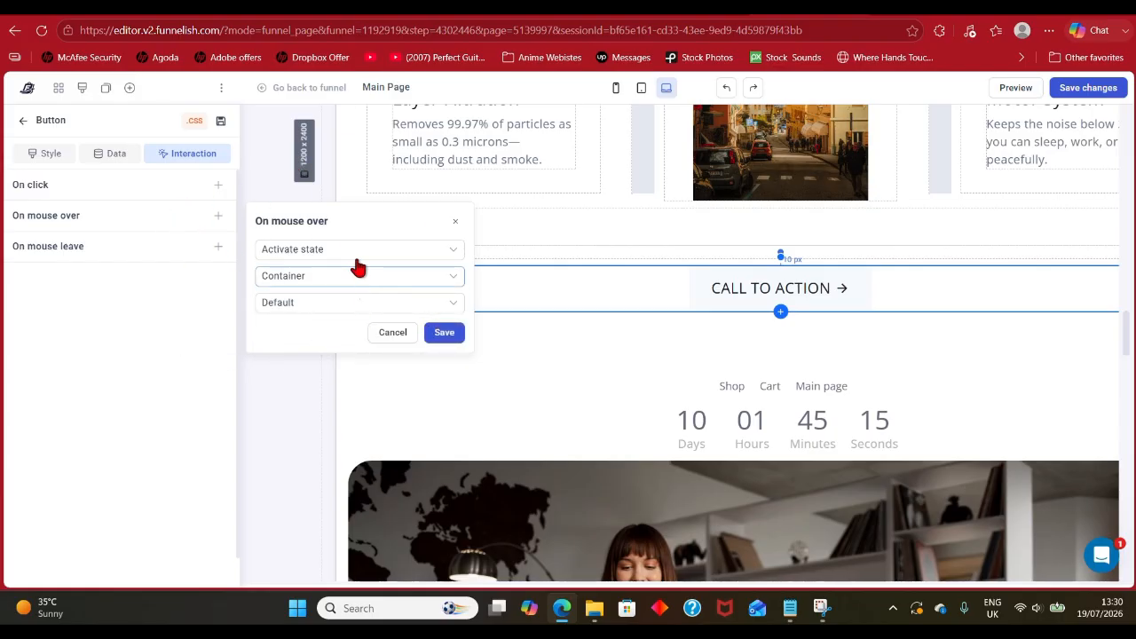
click(446, 334)
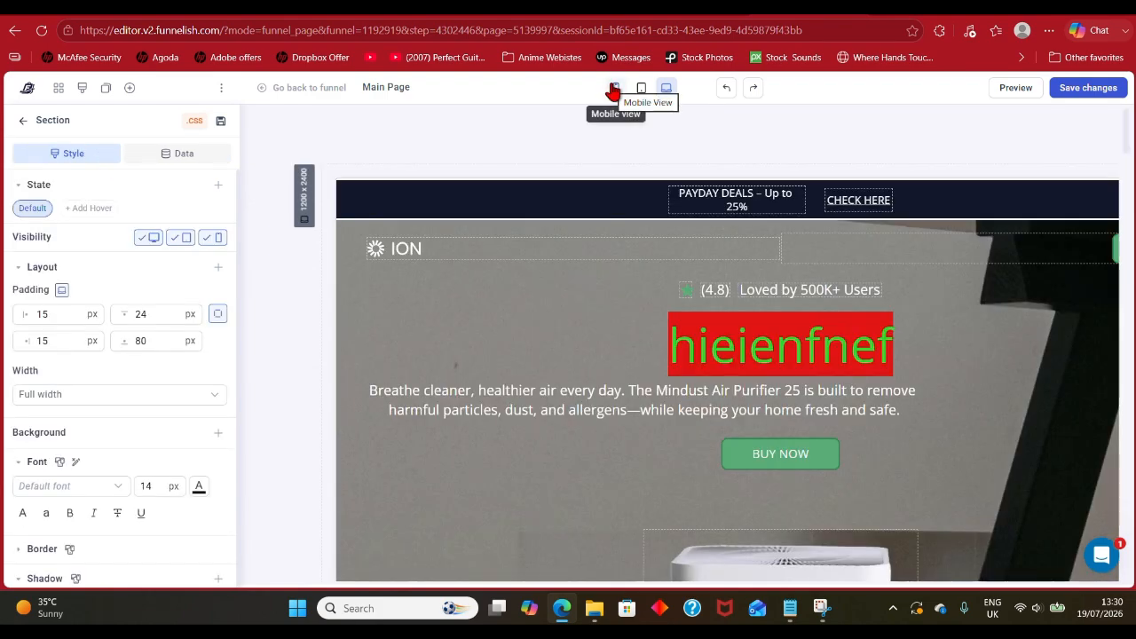
- Check the landing page's hero layout in the mobile and tablet views
click(614, 89)
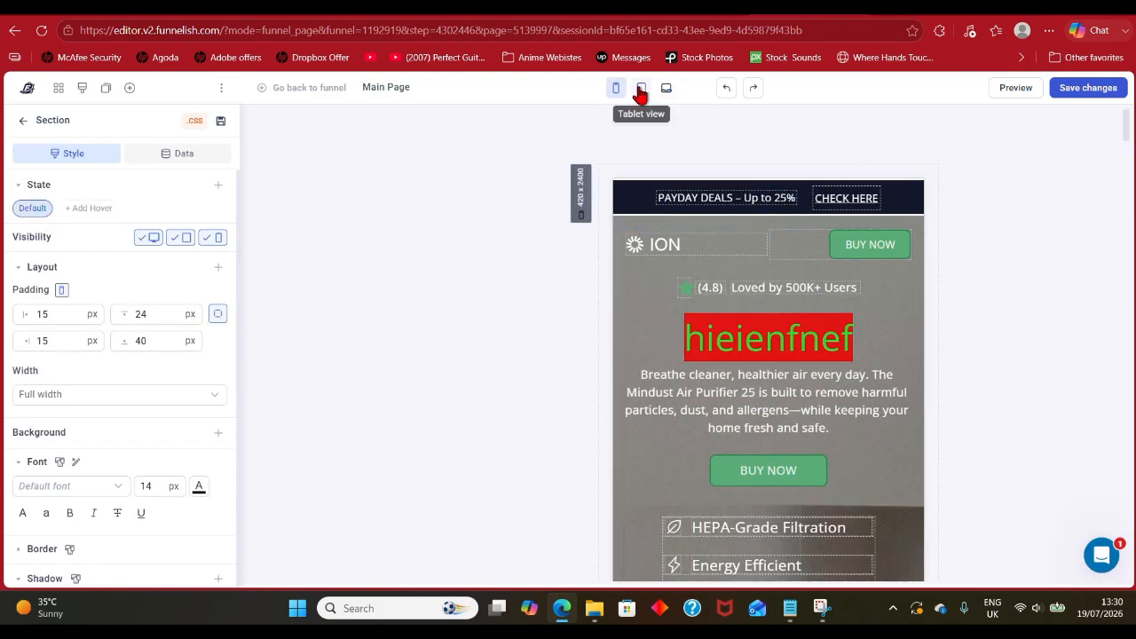
scroll(777, 400, down, 12)
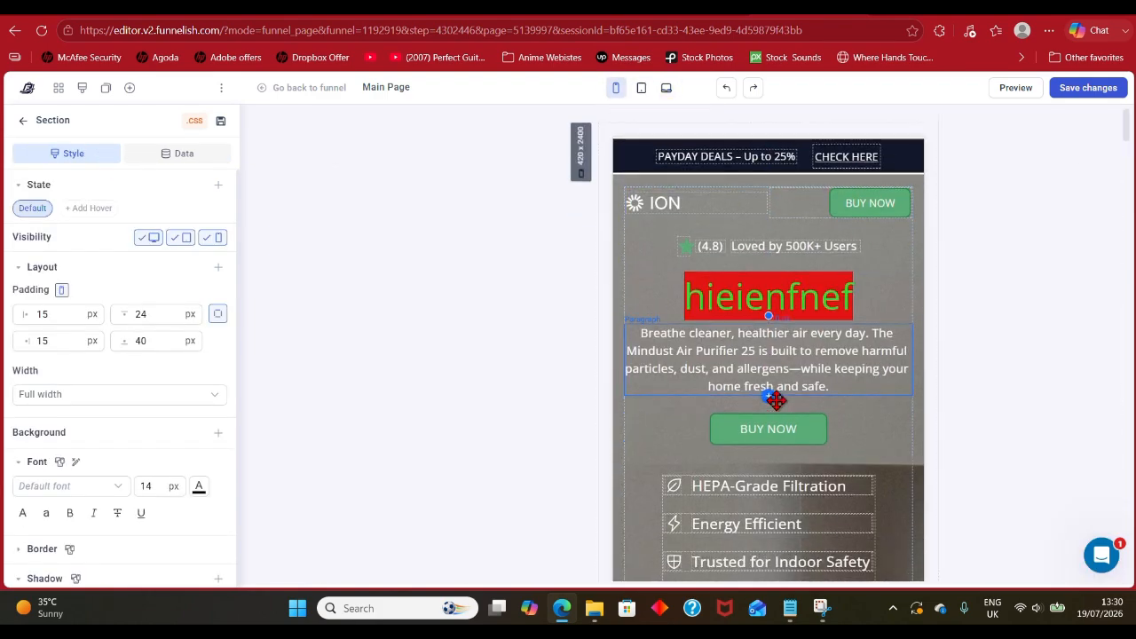
scroll(773, 438, up, 12)
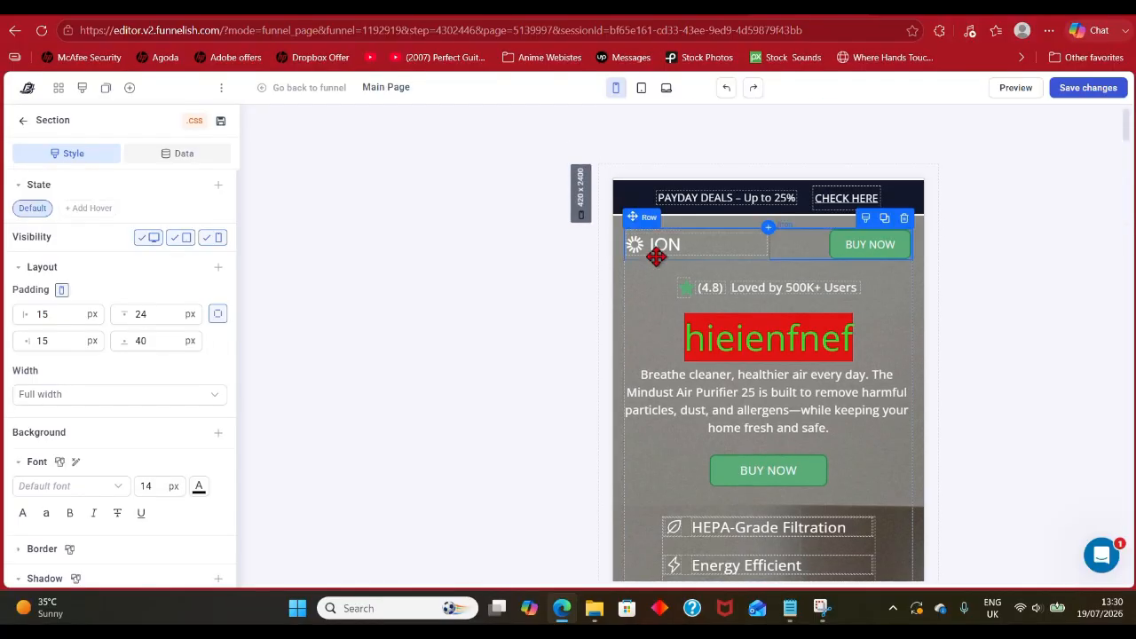
click(641, 87)
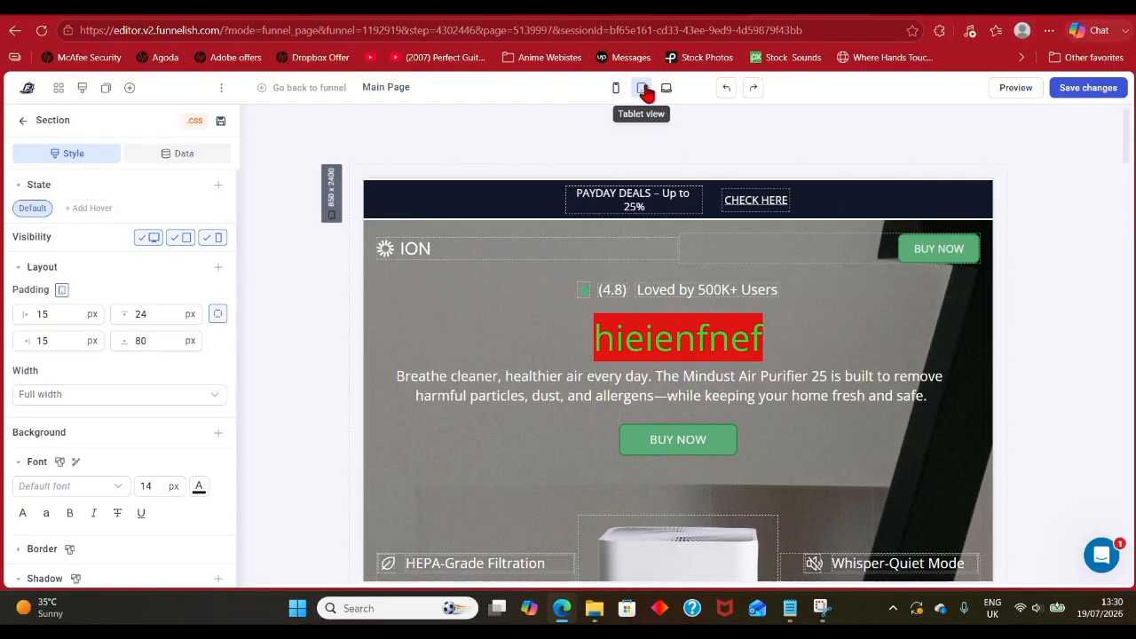
scroll(776, 418, down, 3)
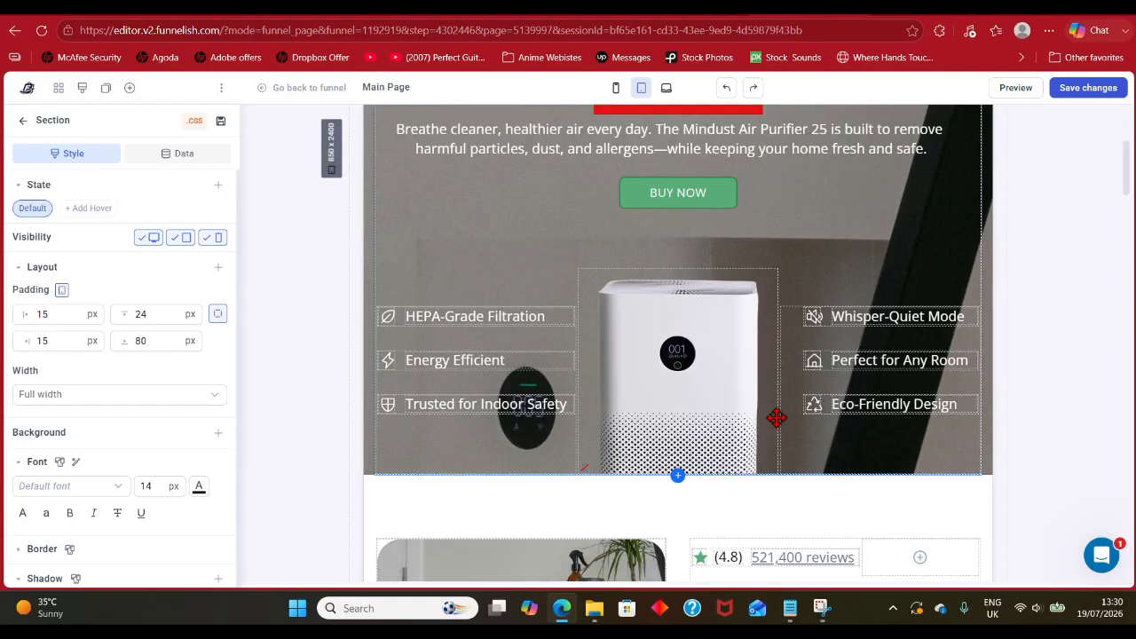
- Review the landing page in tablet view, select the CHECK HERE link in the announcement bar, and save the page changes
scroll(777, 418, down, 15)
scroll(763, 404, up, 20)
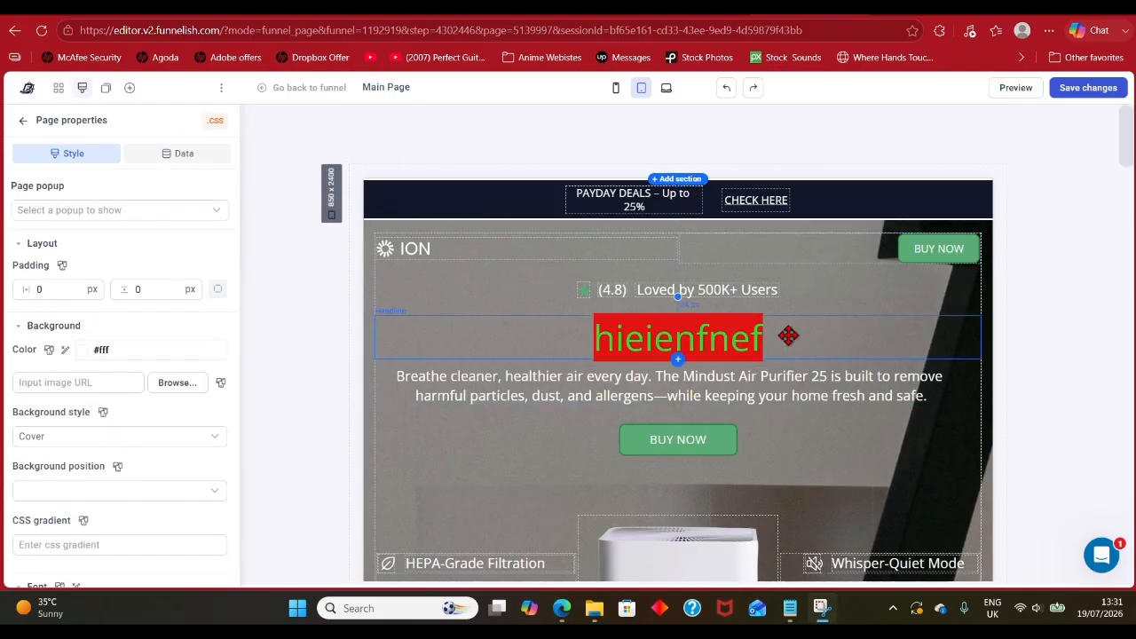
click(751, 197)
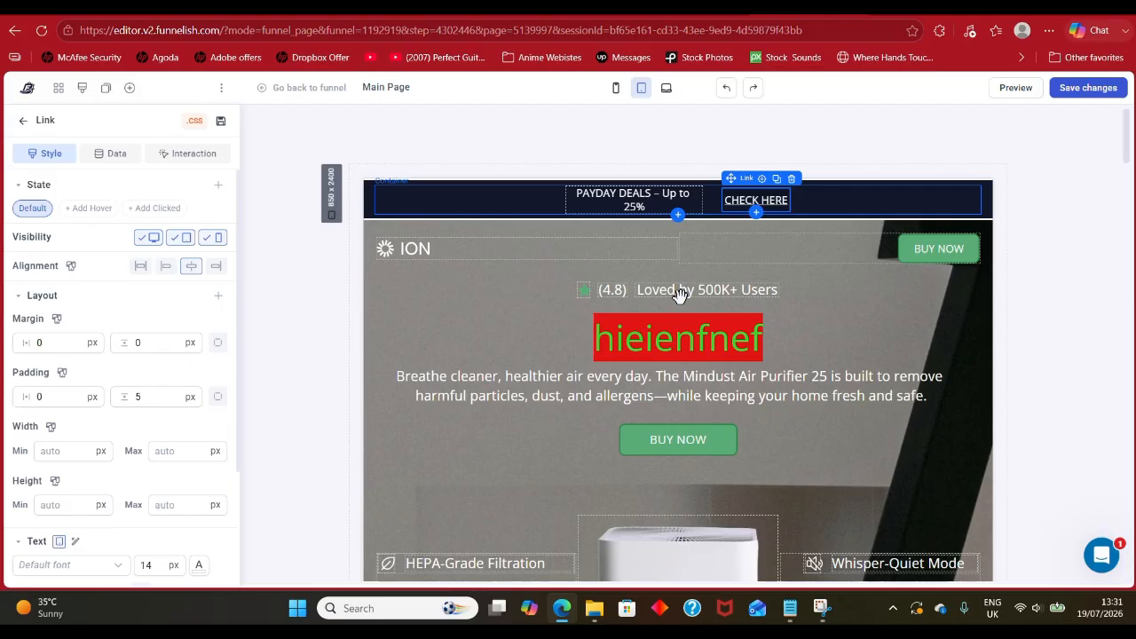
click(1087, 89)
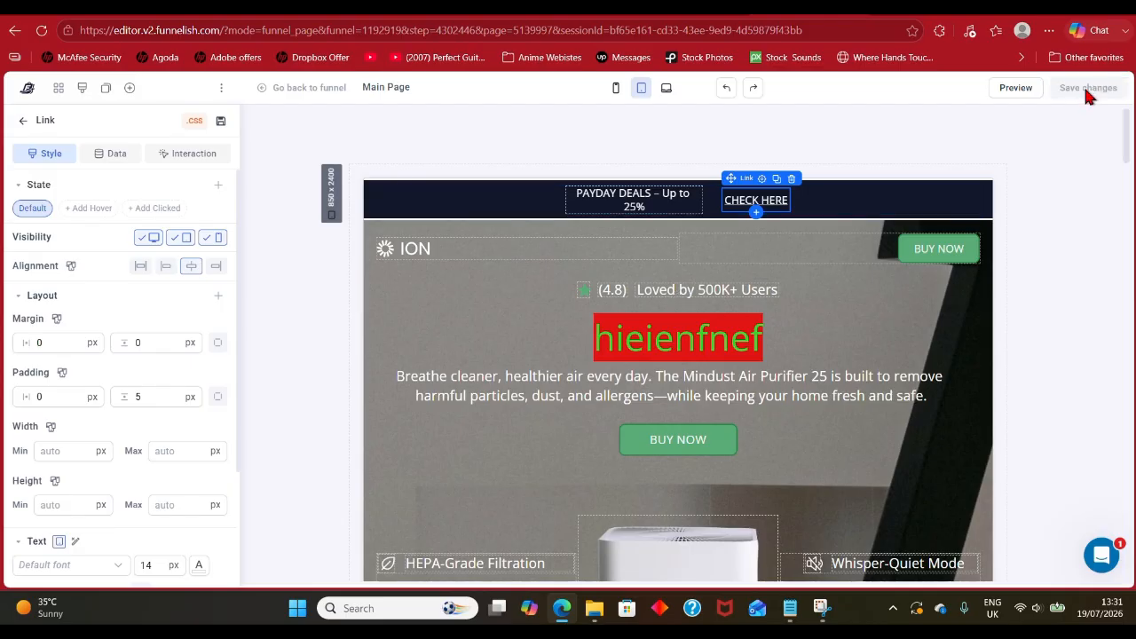
- Open the Checkout 1 page in the editor, examine its customer form and payment section, and return to the funnel
click(209, 318)
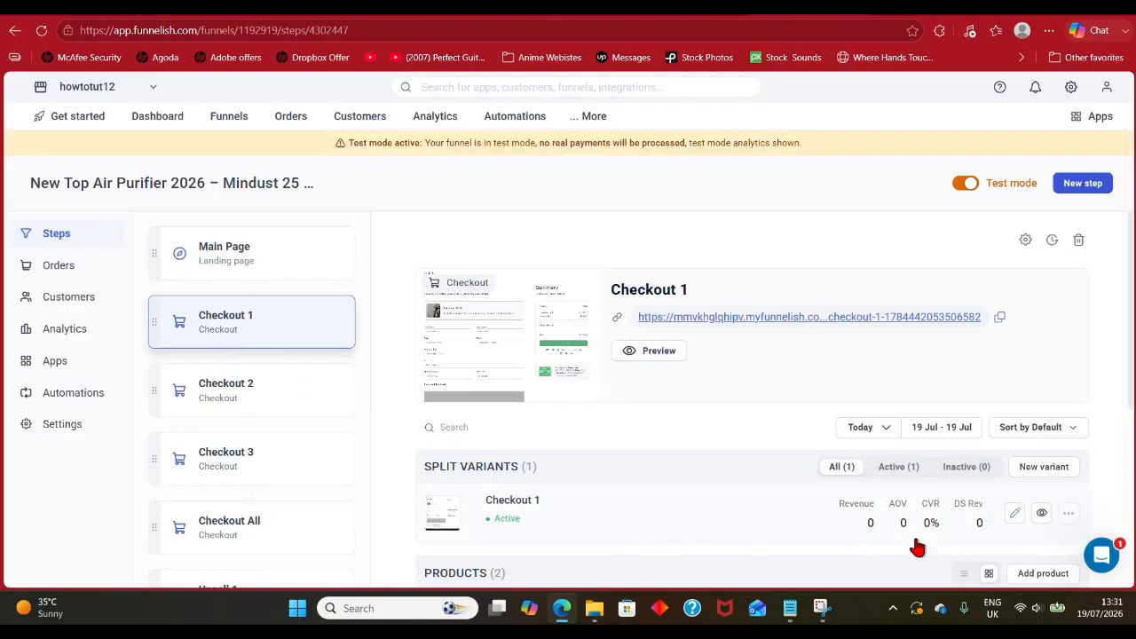
click(1015, 513)
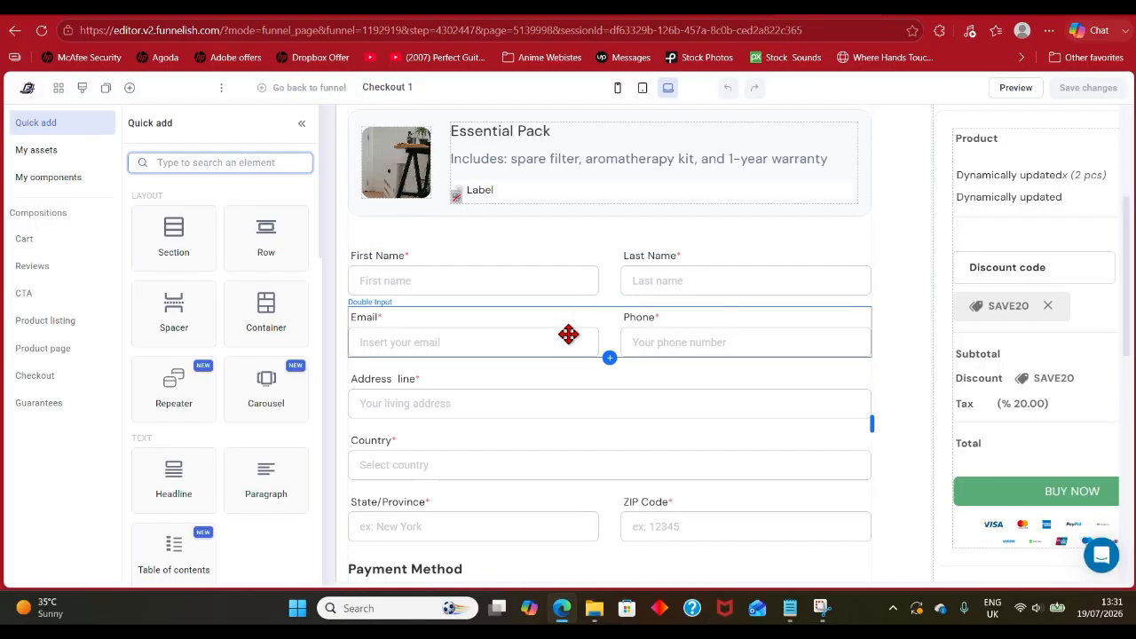
scroll(471, 257, up, 3)
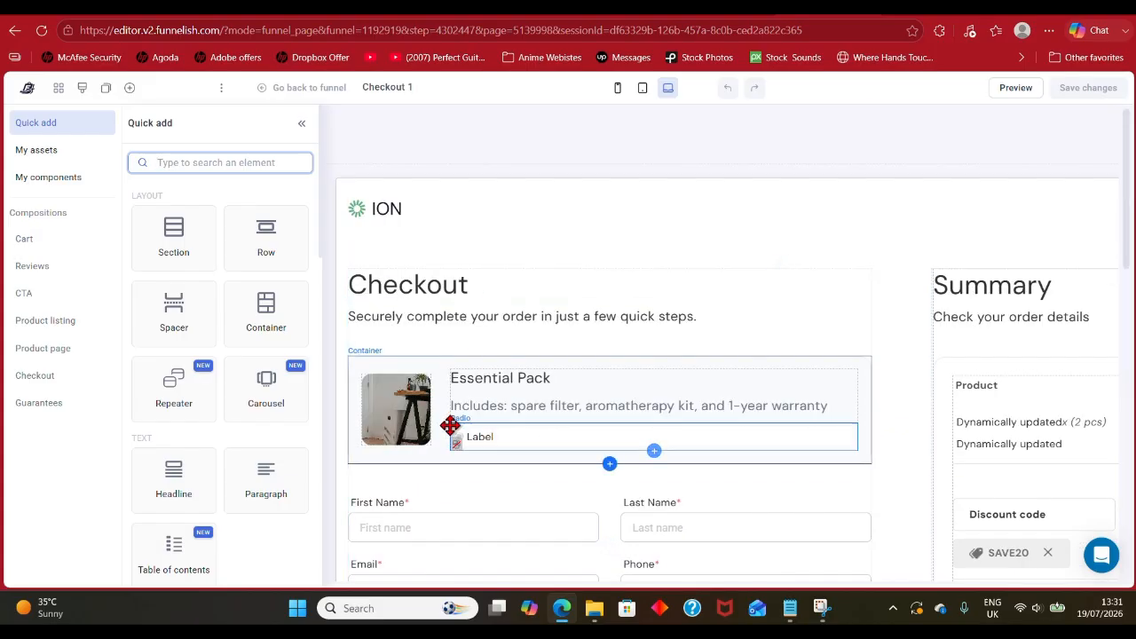
scroll(461, 417, down, 5)
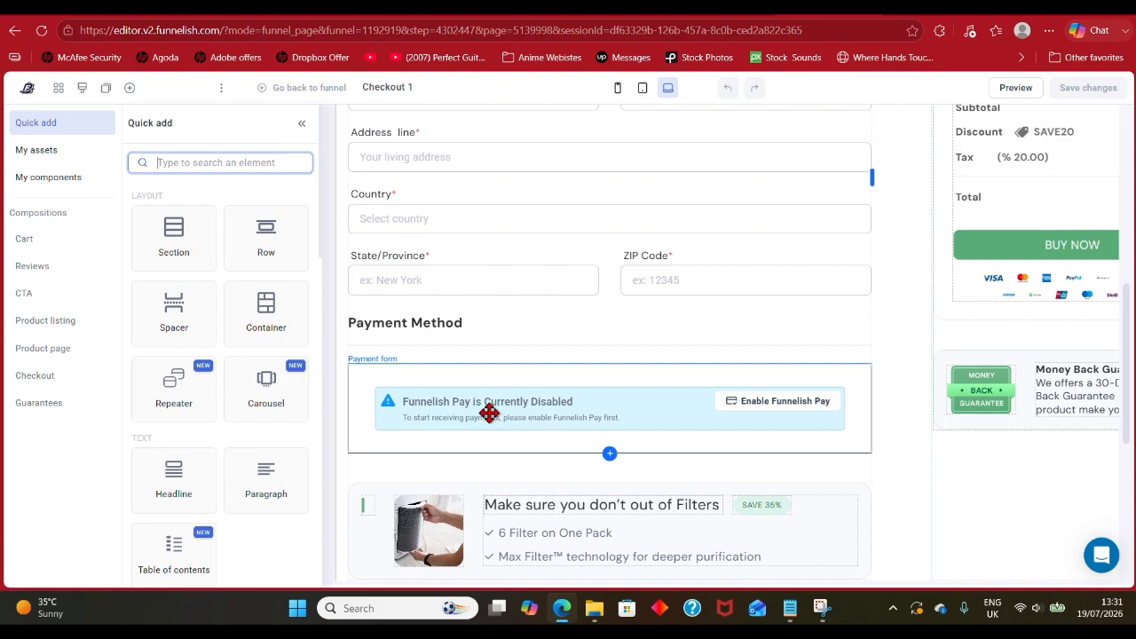
click(306, 87)
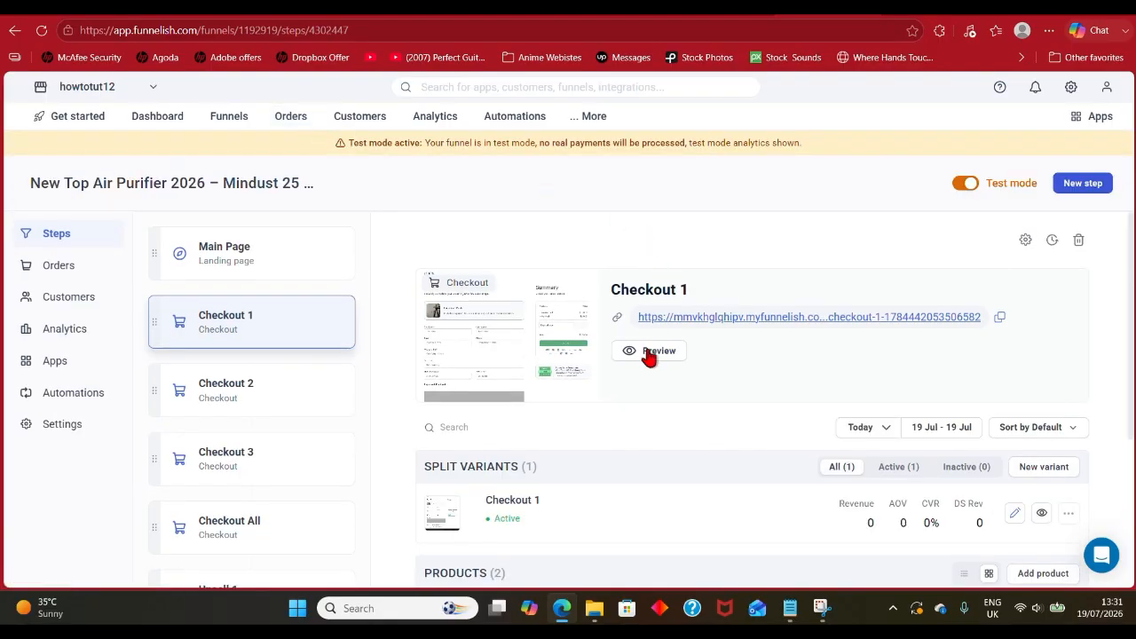
- Add a new product to the Checkout 1 step and name it Product
scroll(650, 357, down, 3)
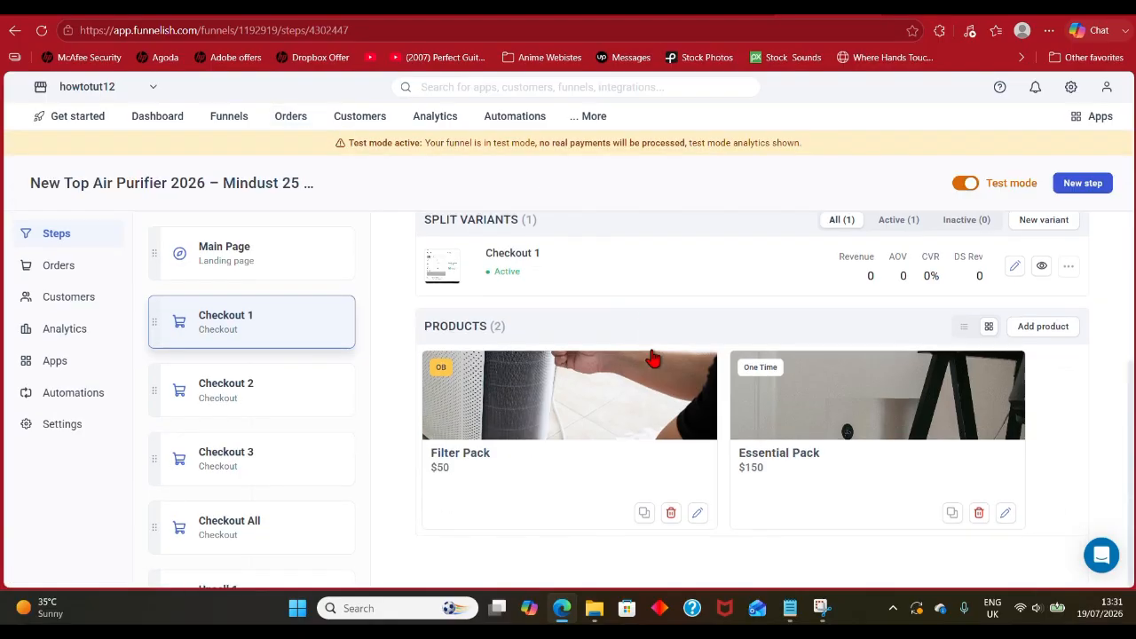
click(1040, 329)
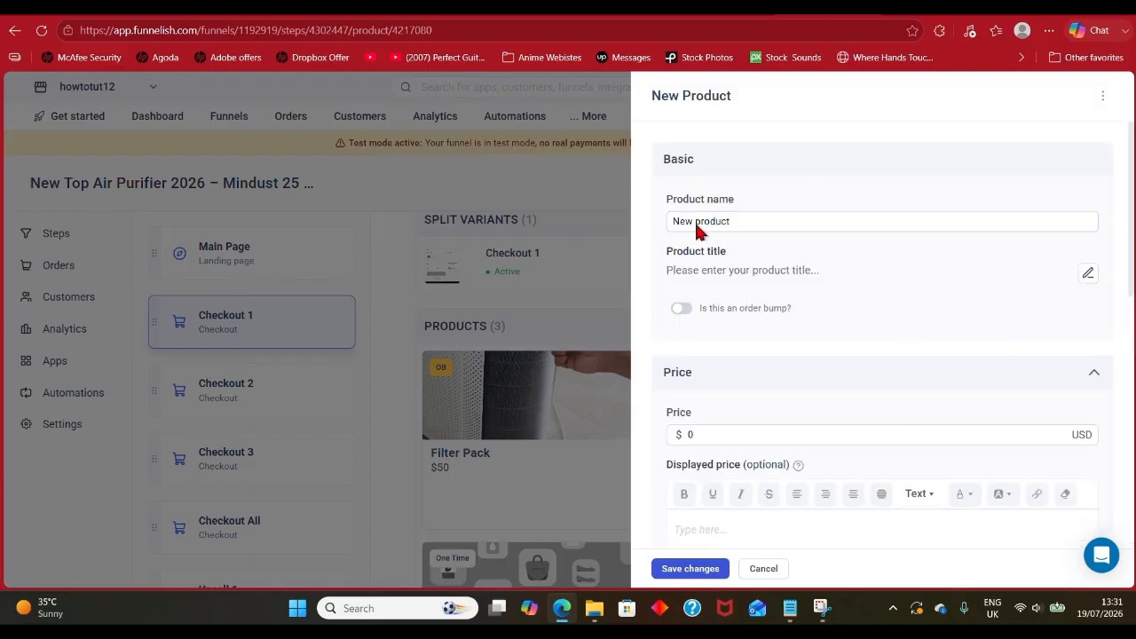
triple_click(753, 219)
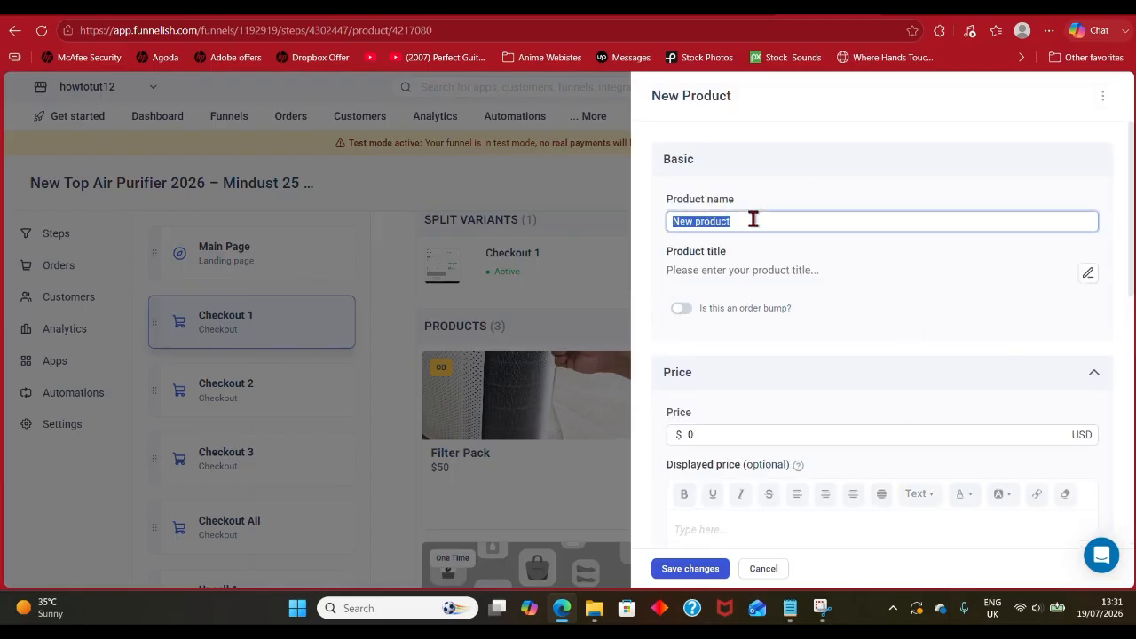
text(Product)
click(737, 270)
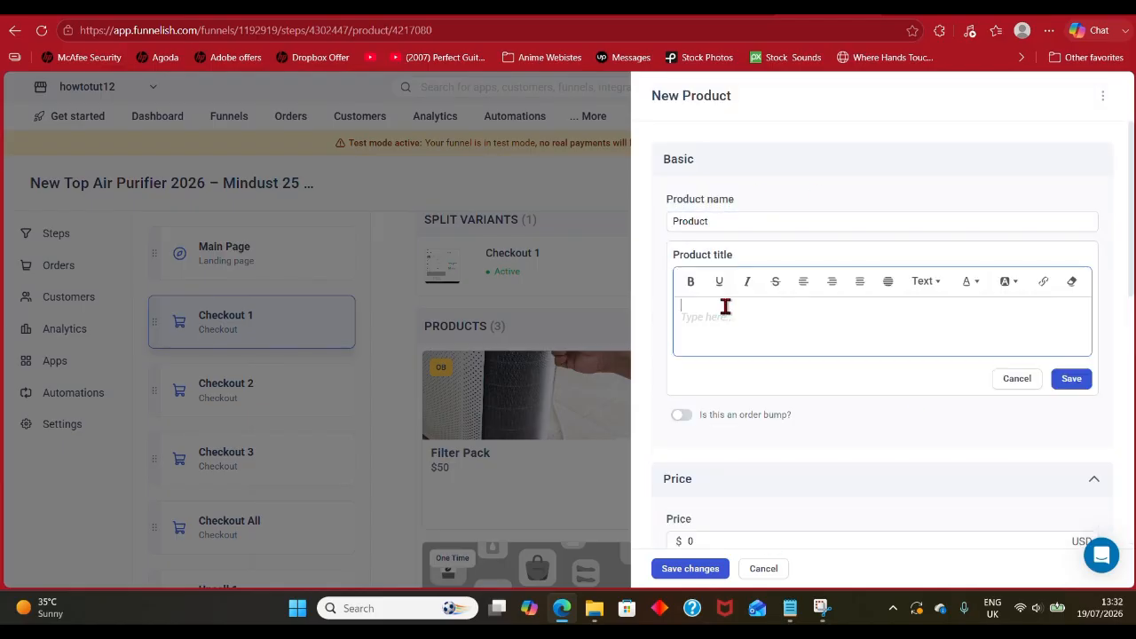
- Set the new product's price to 10 USD and its displayed price to 10
scroll(744, 494, down, 3)
click(682, 297)
text(10)
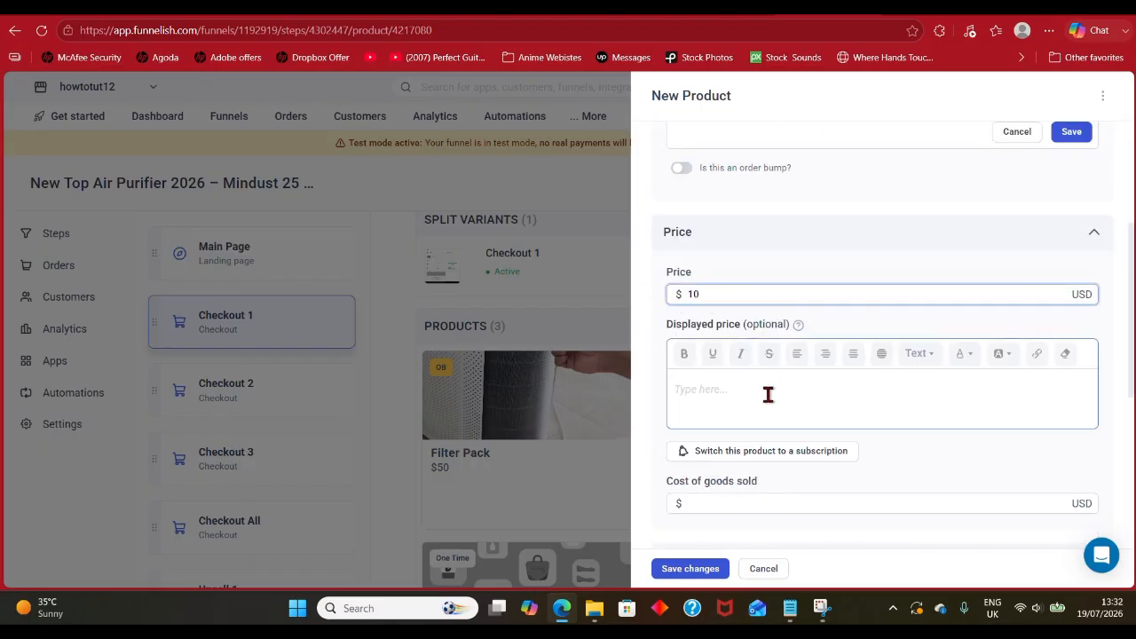
click(749, 395)
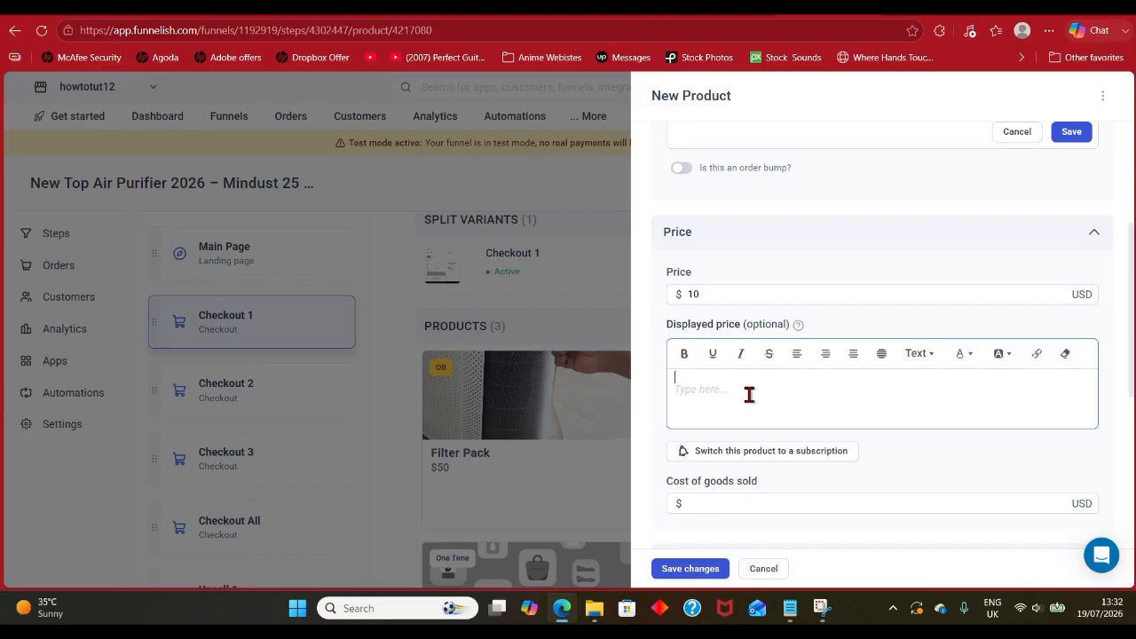
scroll(749, 395, down, 3)
click(724, 255)
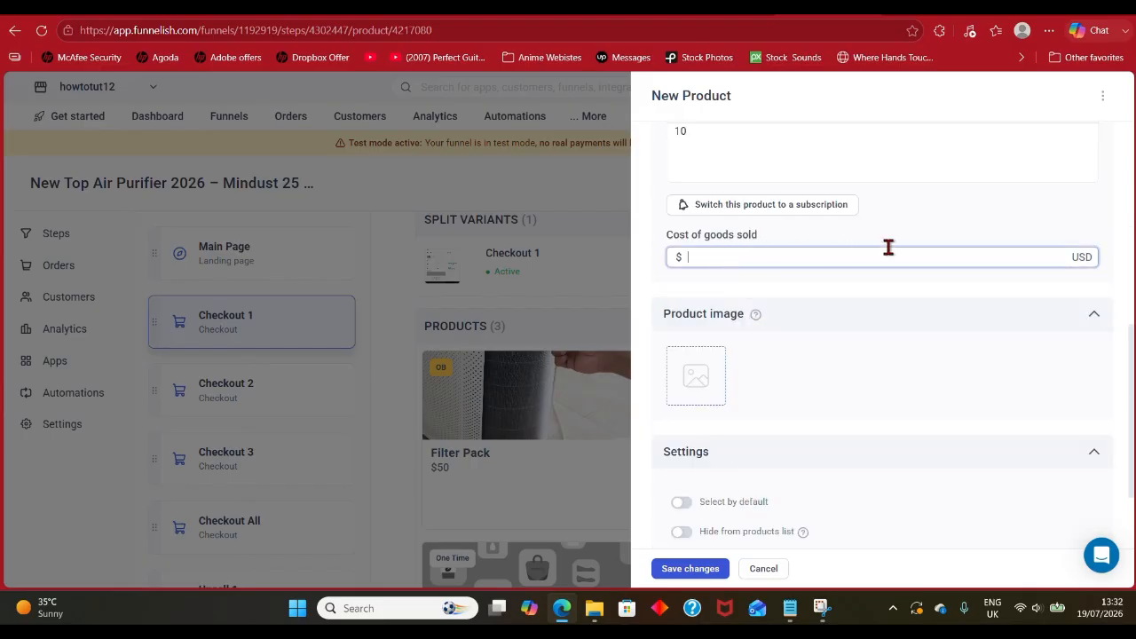
- Look through the Pexels and My images sources available for the product image
click(719, 378)
click(281, 203)
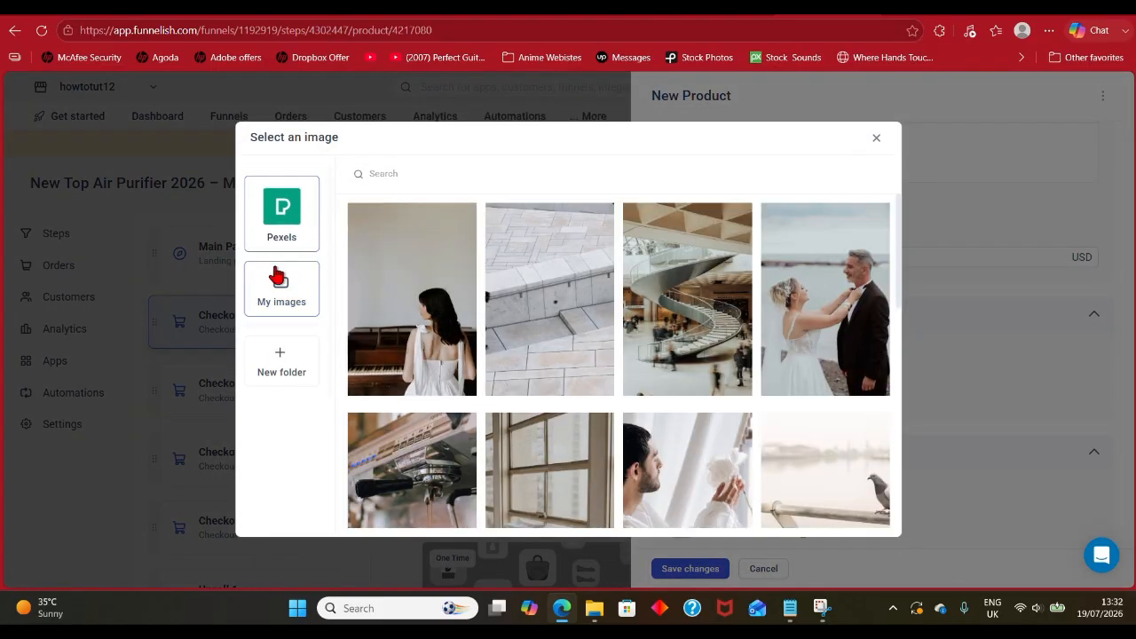
click(282, 278)
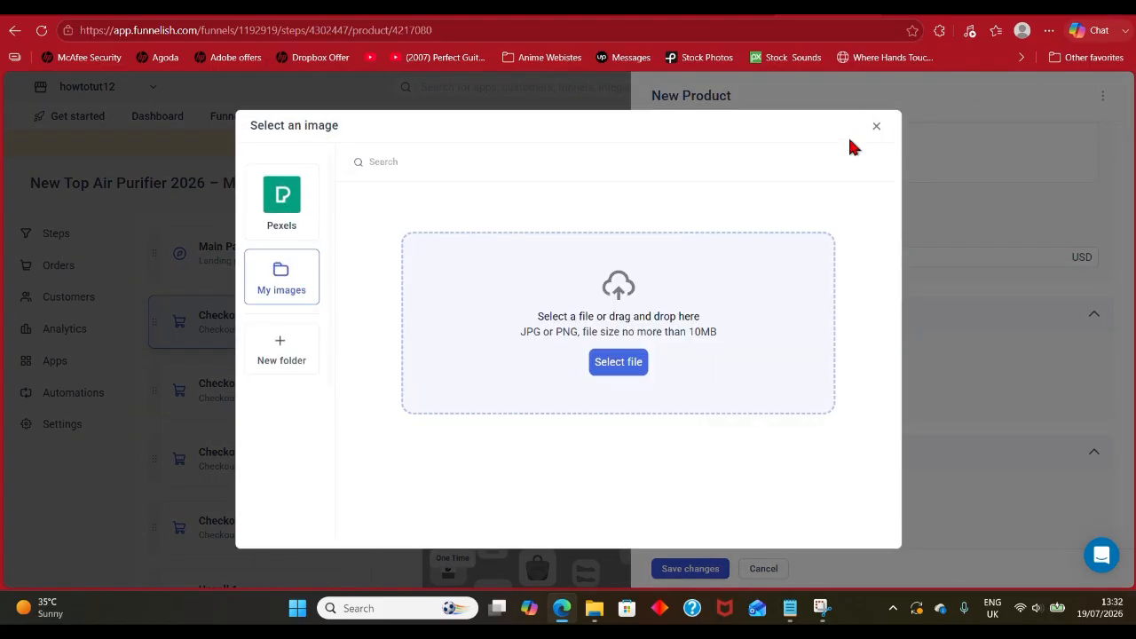
click(877, 125)
- Review the product's tag, variant and automation settings, save the product, and check its card in Checkout 1's product list
scroll(835, 289, down, 3)
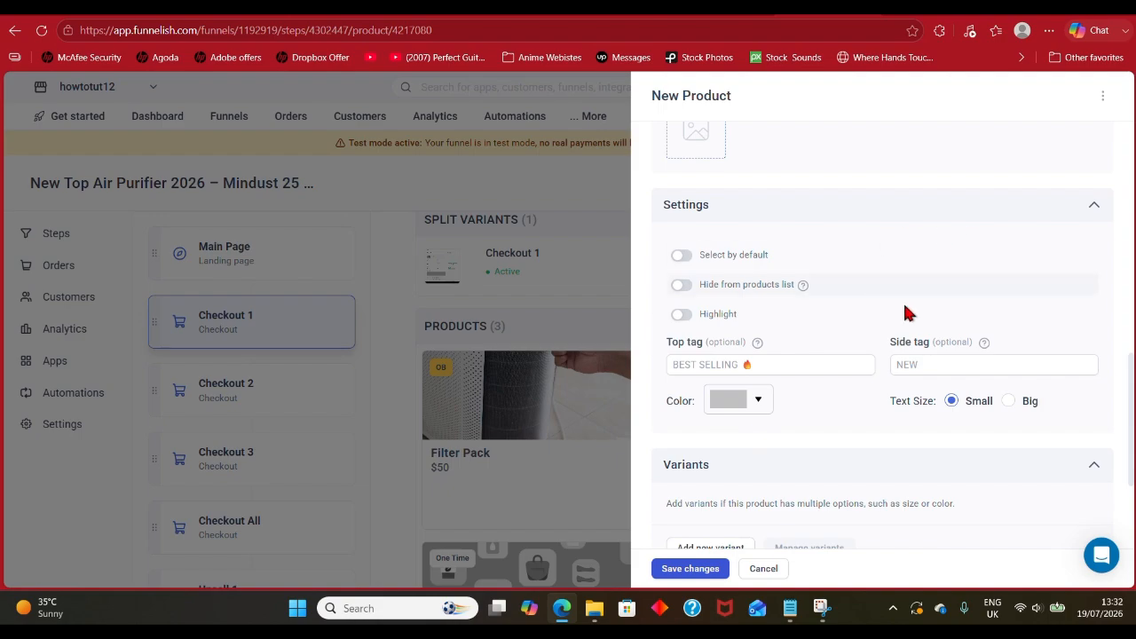
click(761, 404)
click(758, 401)
scroll(812, 417, down, 3)
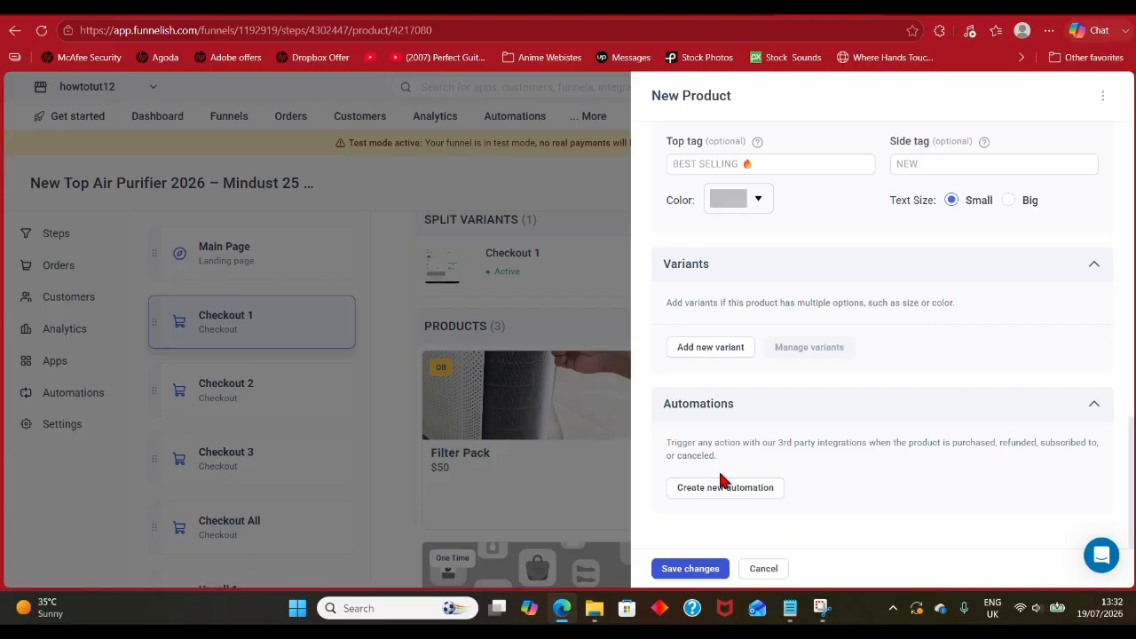
click(708, 570)
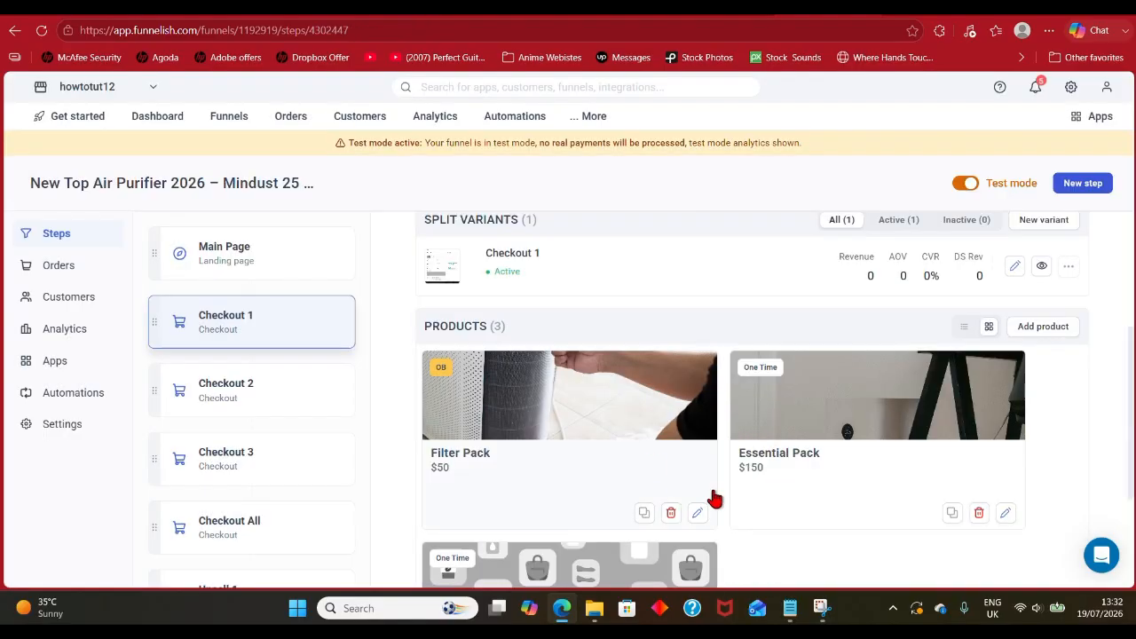
scroll(724, 382, down, 2)
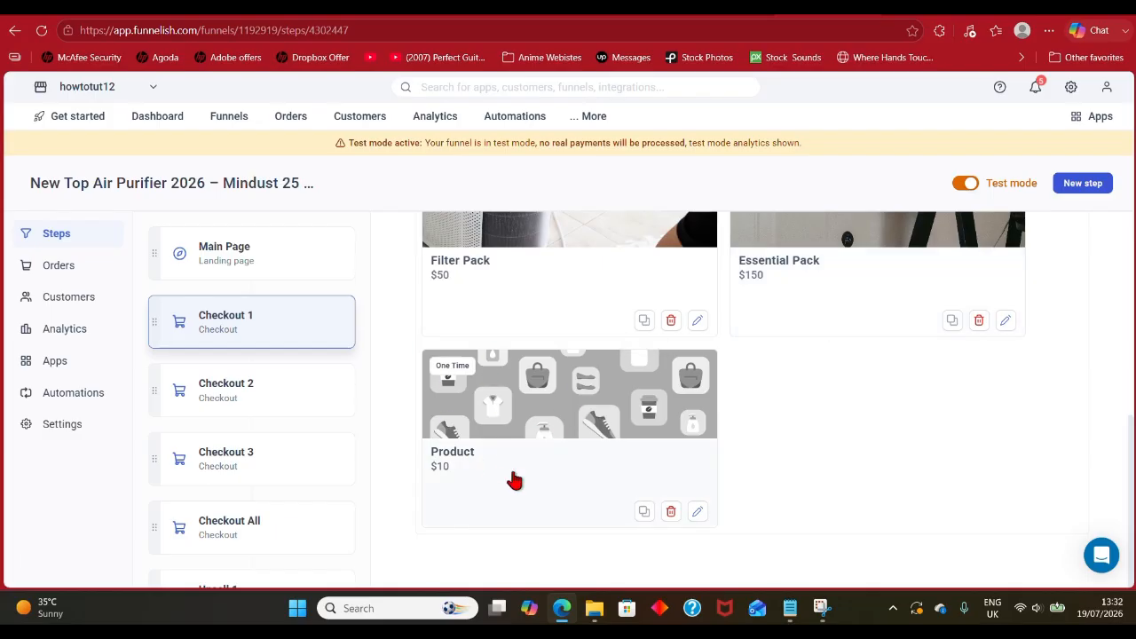
scroll(728, 471, up, 5)
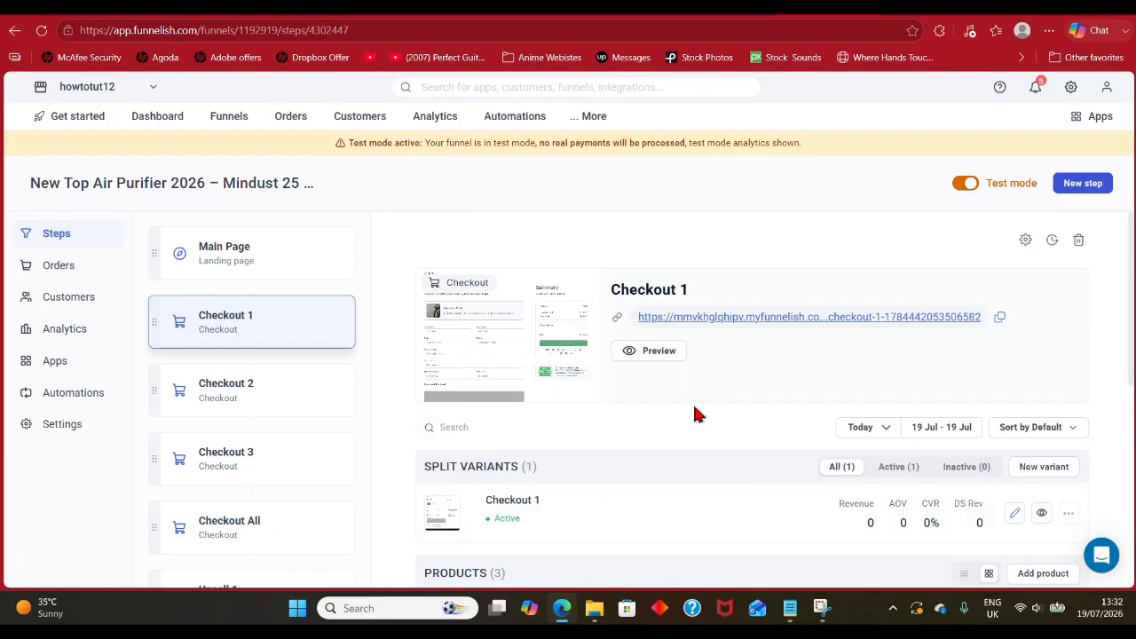
- Look over the account's Dashboard, Funnels, Orders, Customers and Analytics pages
click(166, 125)
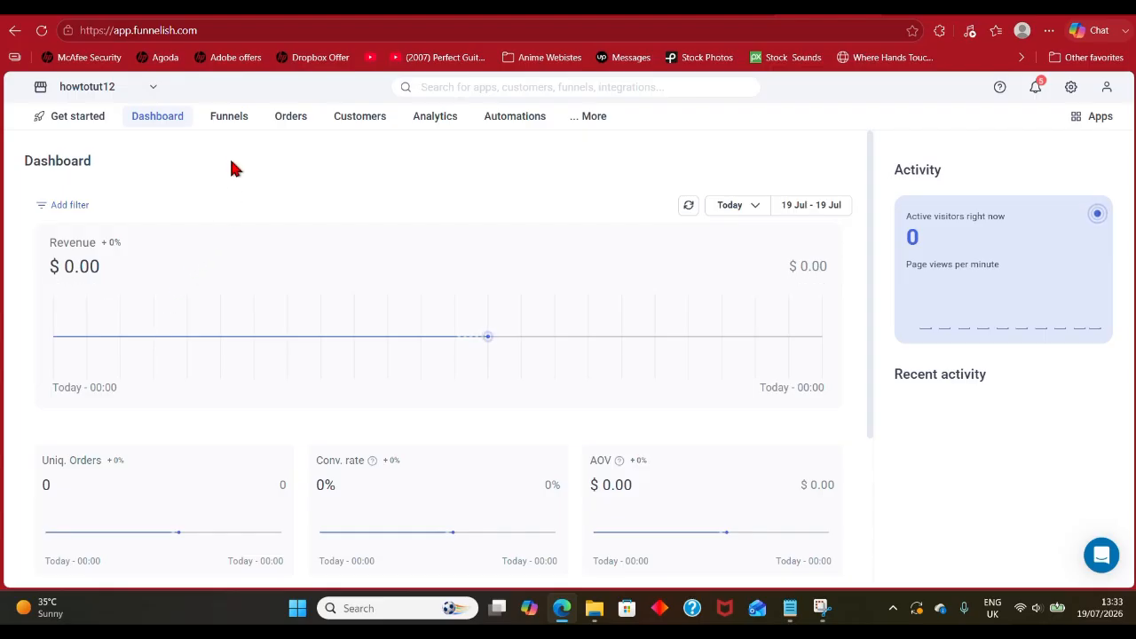
scroll(266, 457, down, 3)
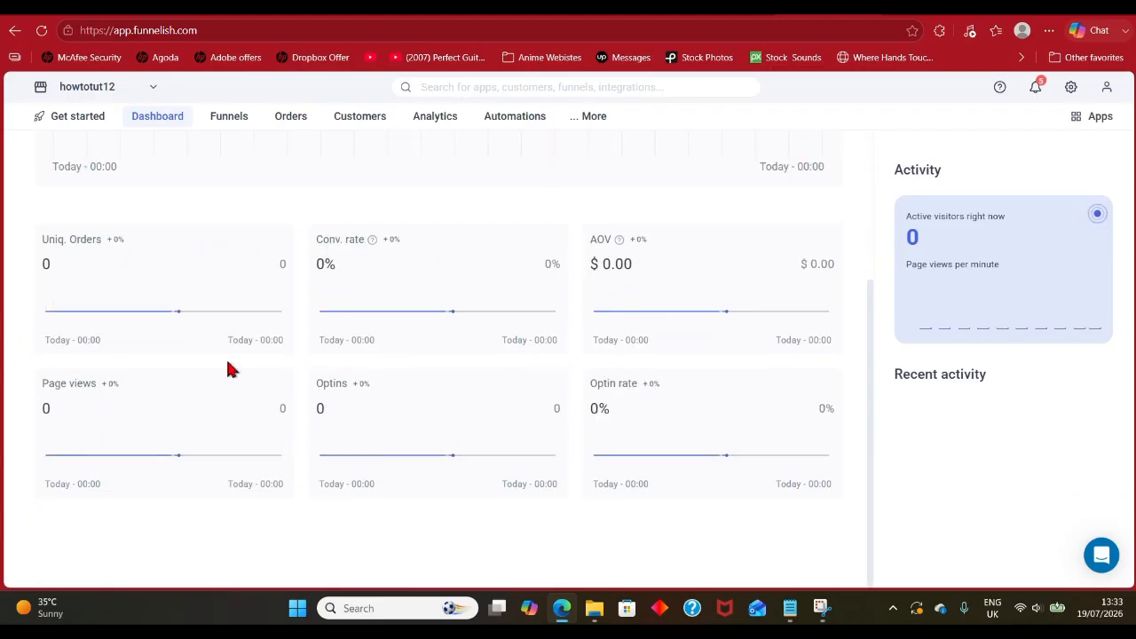
scroll(227, 367, up, 3)
click(230, 116)
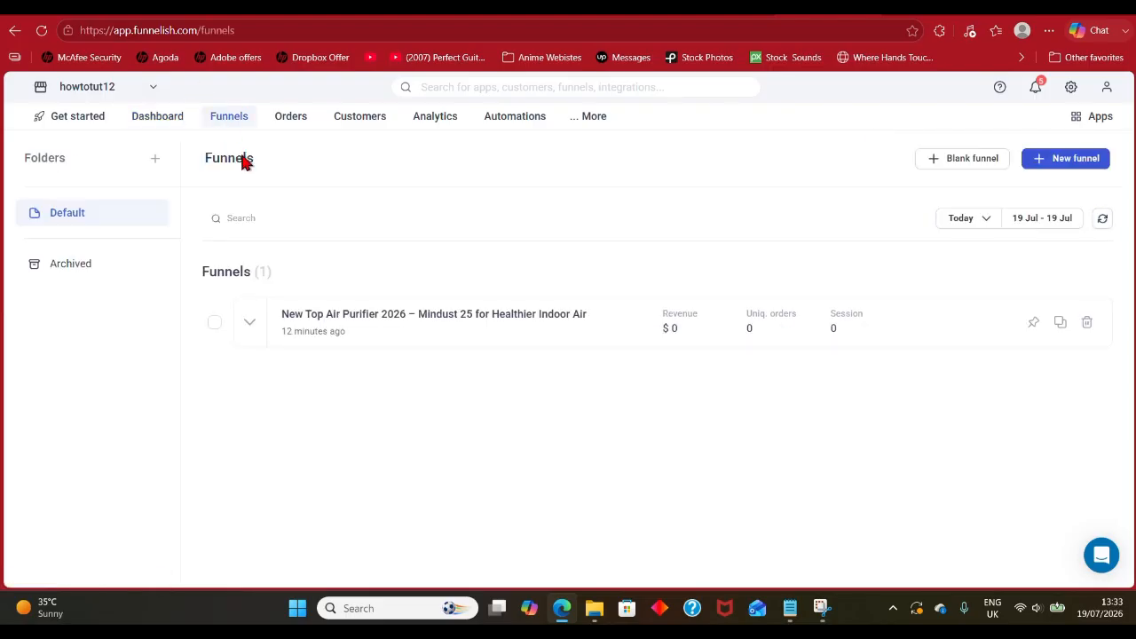
click(290, 118)
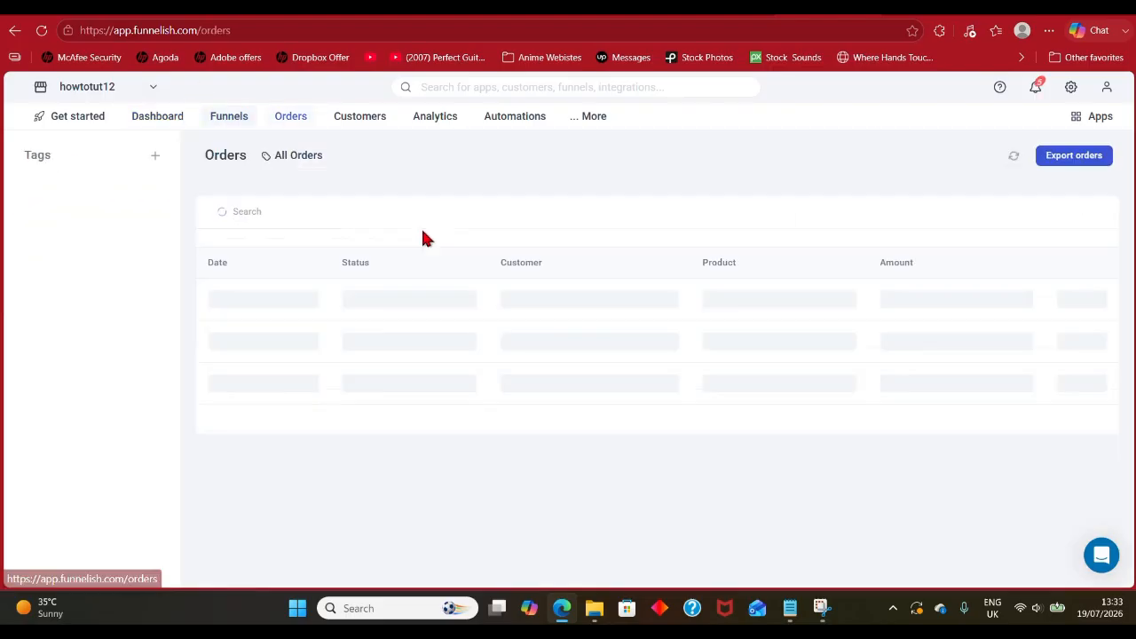
click(357, 116)
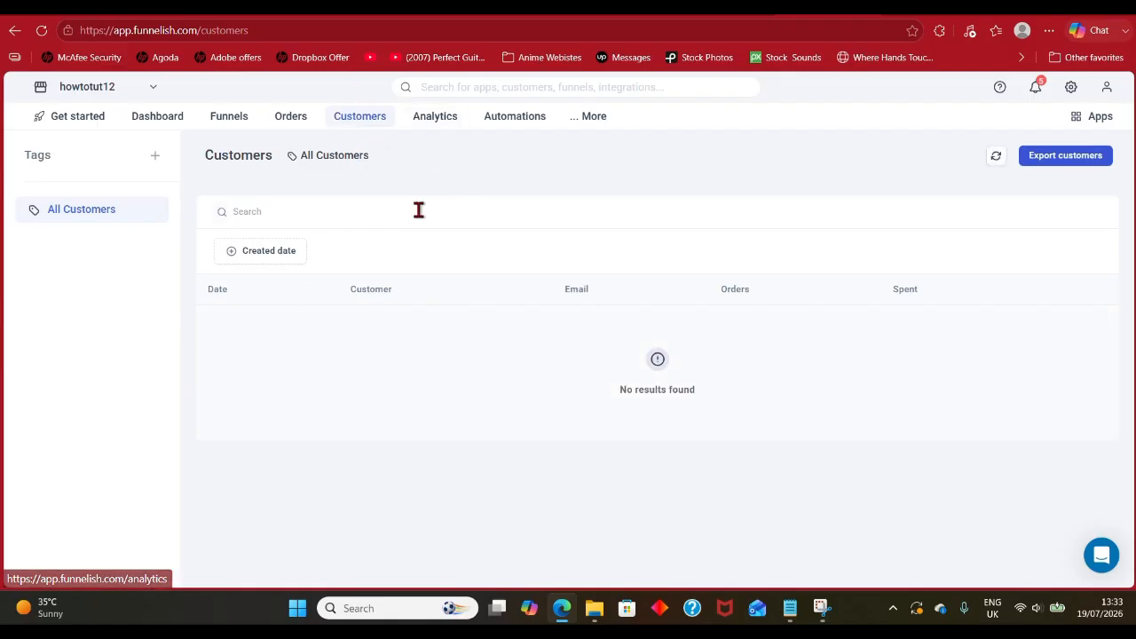
click(431, 121)
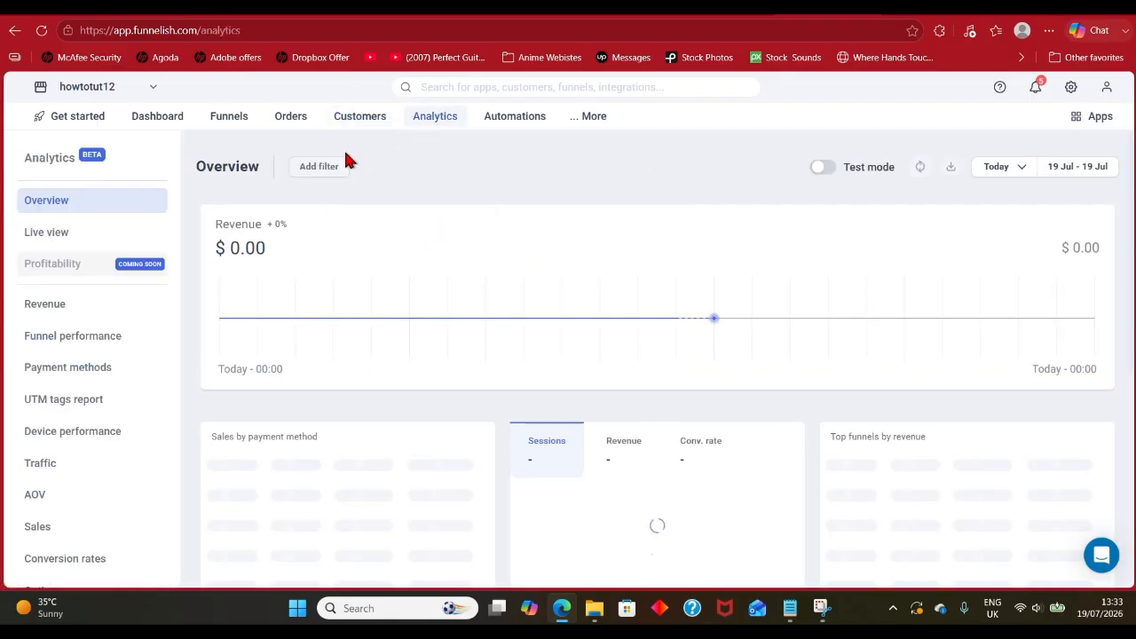